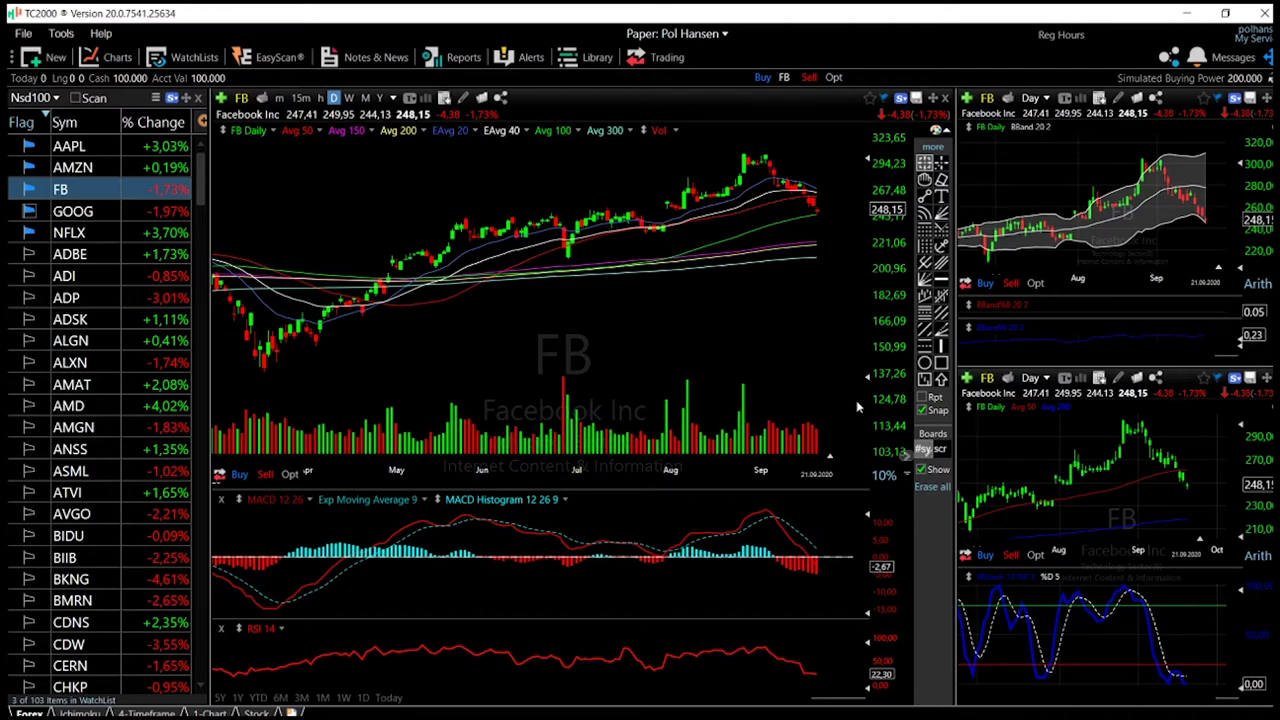
Step: Zoom in and measure FB's fall from the 2 September 2020 high to the 21 September bar
{"action": "scroll", "coordinate": [784, 202], "scroll_direction": "up", "scroll_amount": 2}
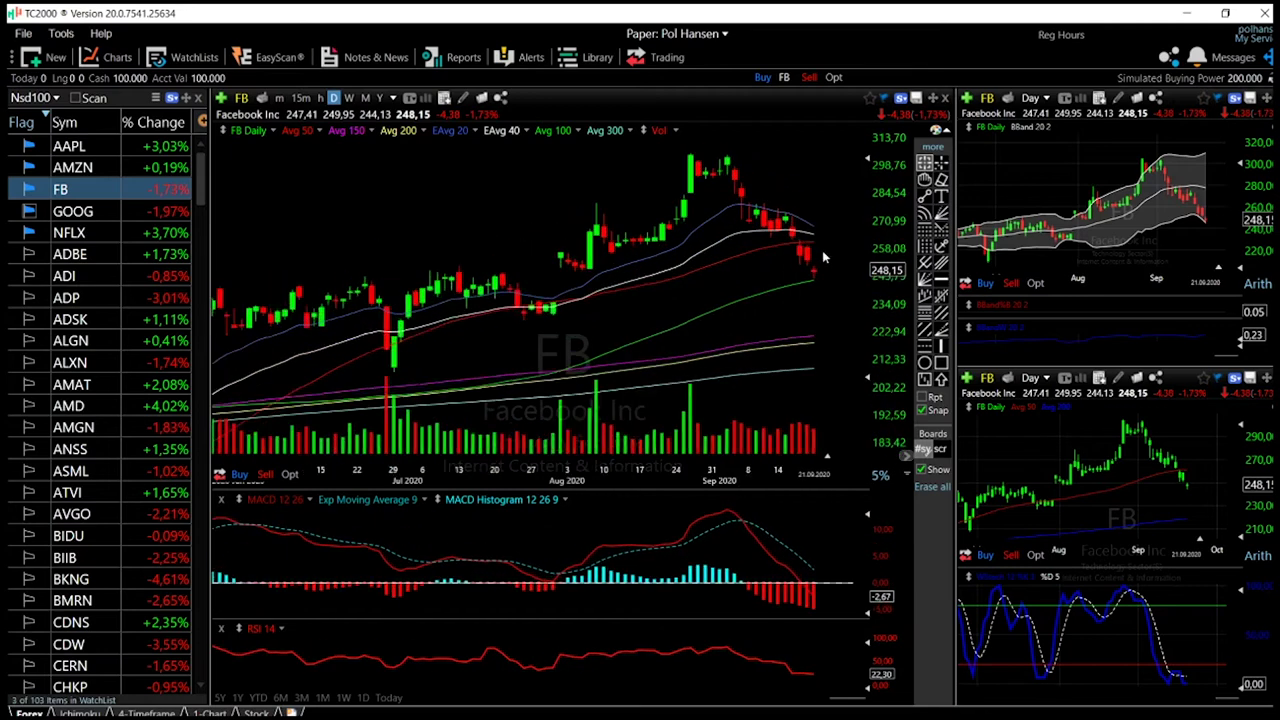
{"action": "scroll", "coordinate": [824, 258], "scroll_direction": "up", "scroll_amount": 1}
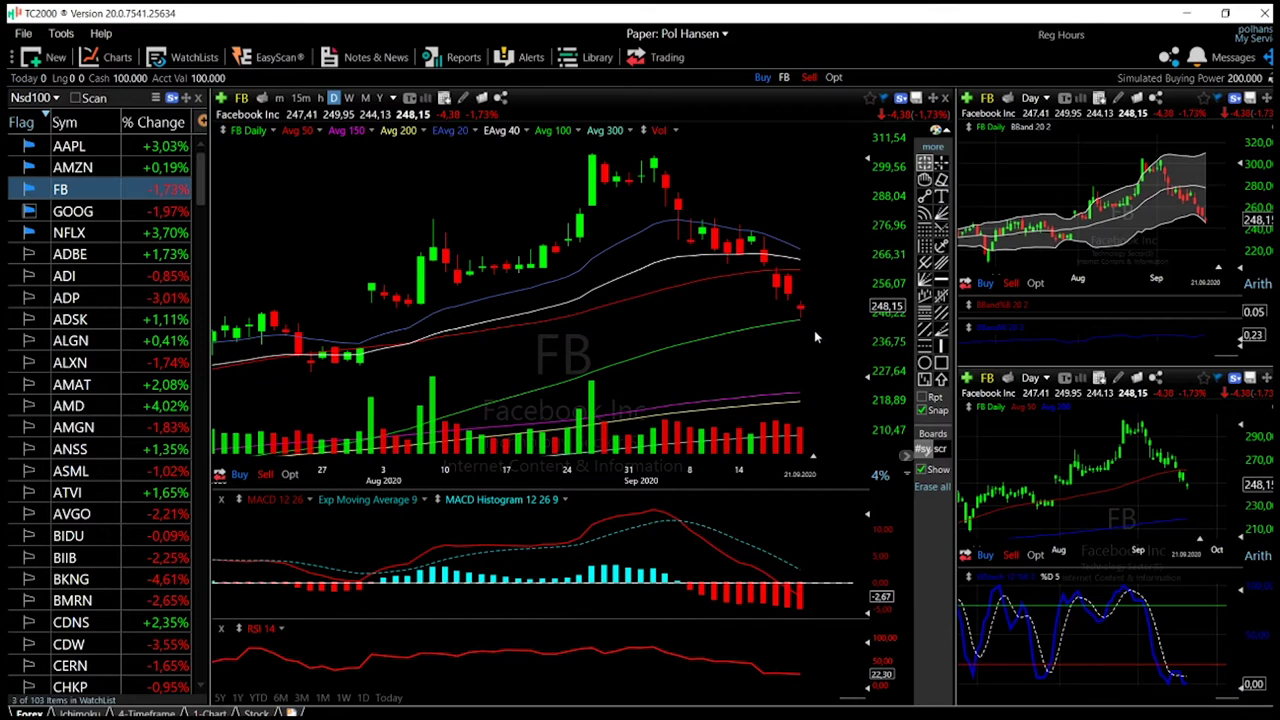
{"action": "left_click", "coordinate": [655, 155]}
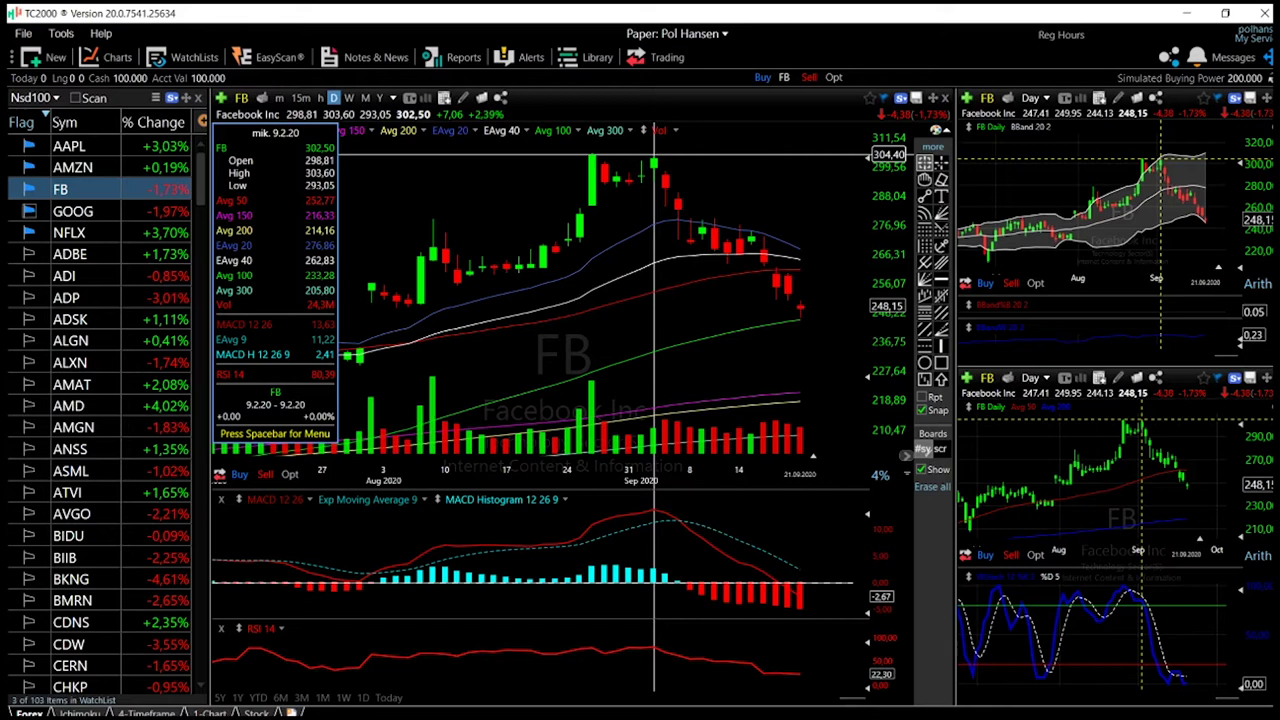
{"action": "left_click_drag", "start_coordinate": [655, 155], "coordinate": [800, 316]}
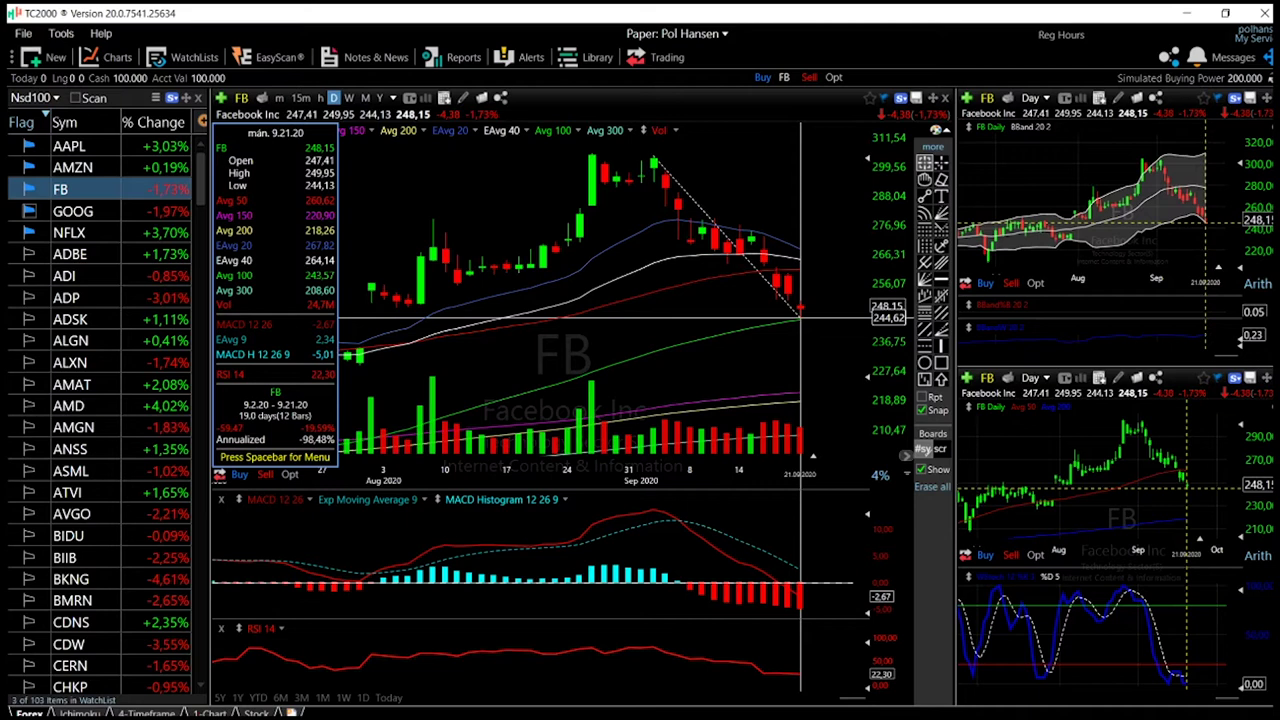
{"action": "left_click_drag", "start_coordinate": [800, 316], "coordinate": [801, 336]}
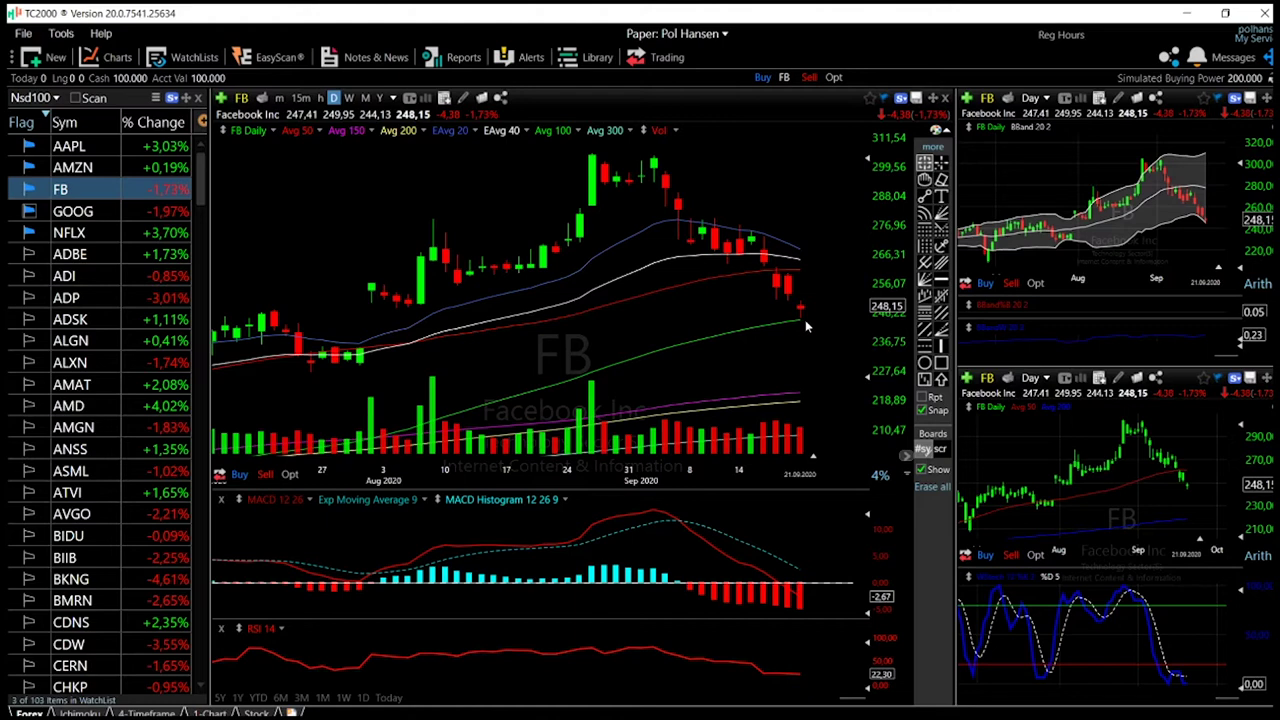
{"action": "scroll", "coordinate": [806, 326], "scroll_direction": "up", "scroll_amount": 2}
{"action": "scroll", "coordinate": [806, 326], "scroll_direction": "down", "scroll_amount": 3}
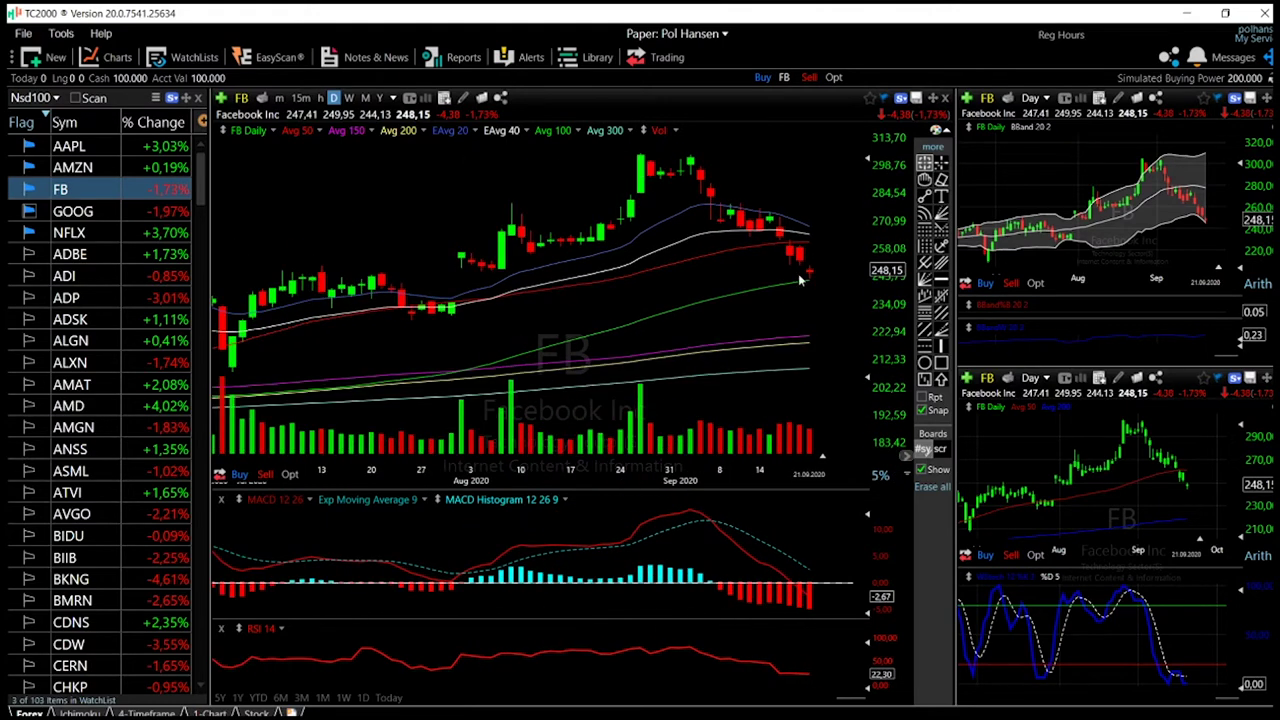
{"action": "left_click", "coordinate": [810, 285]}
{"action": "scroll", "coordinate": [810, 310], "scroll_direction": "down", "scroll_amount": 2}
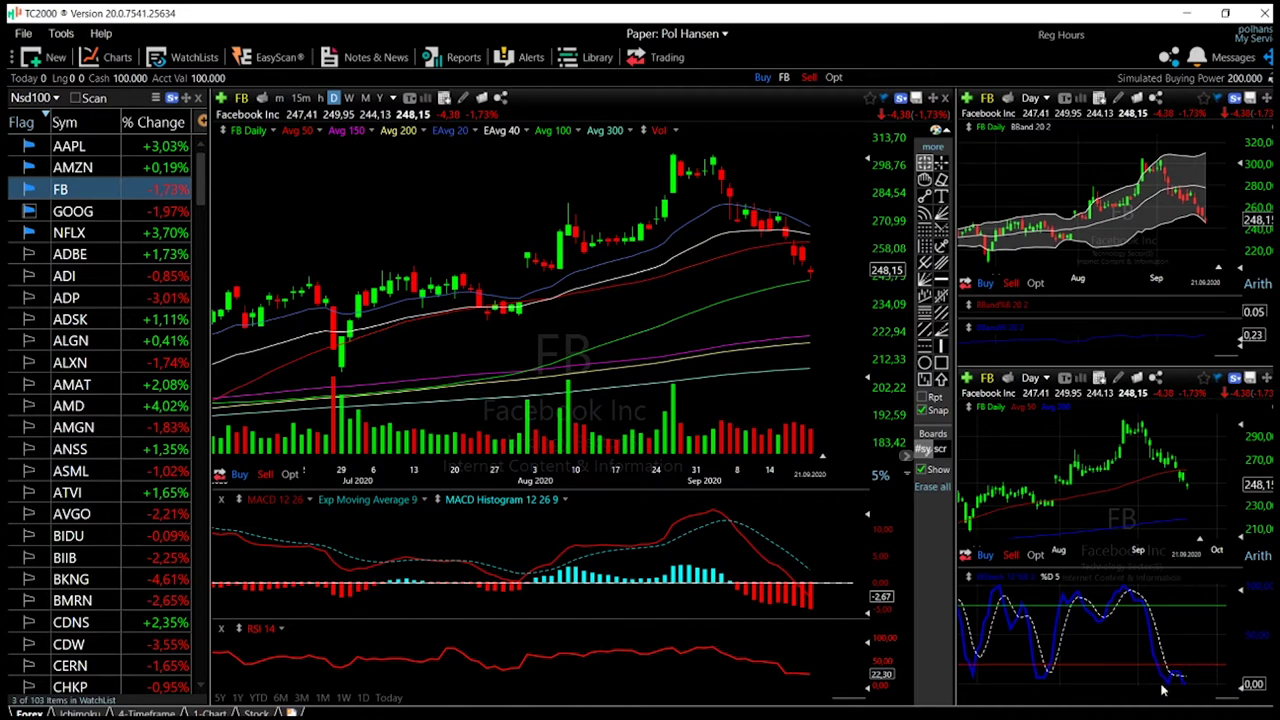
Step: Change the lower-right FB side chart's timeframe from Day to Weekly
{"action": "left_click", "coordinate": [1032, 378]}
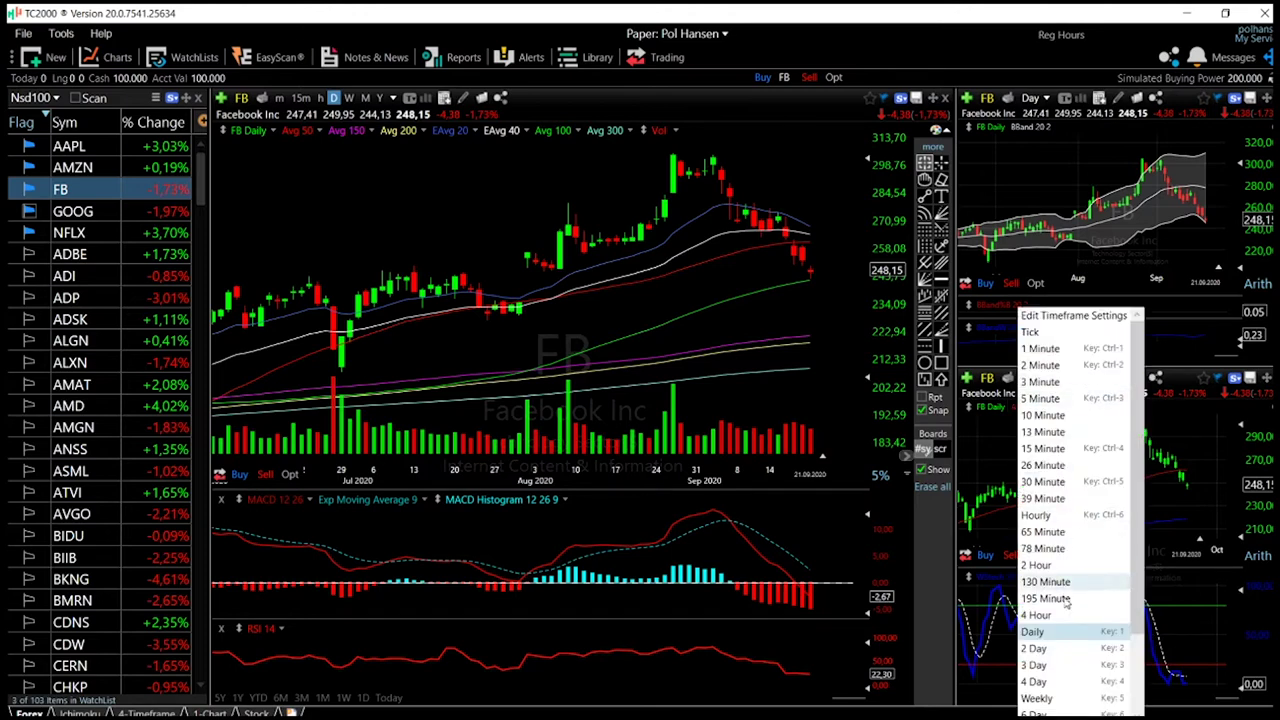
{"action": "left_click", "coordinate": [1045, 698]}
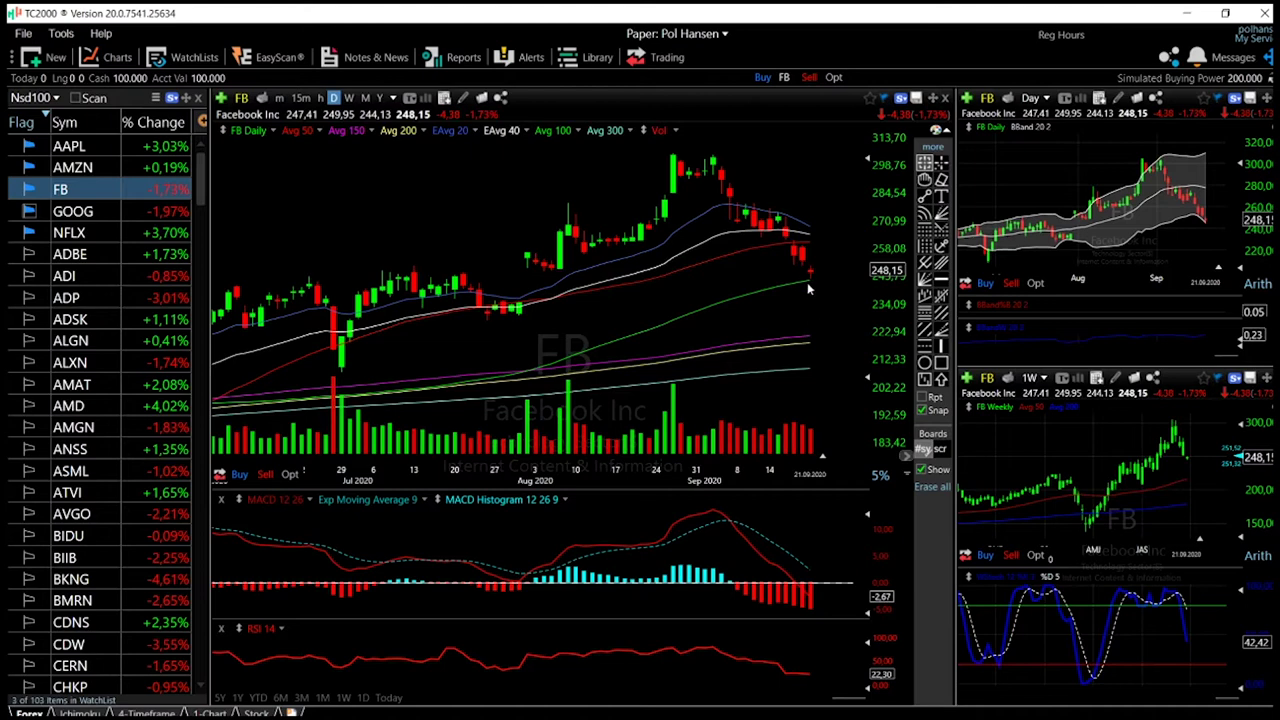
{"action": "scroll", "coordinate": [812, 284], "scroll_direction": "up", "scroll_amount": 2}
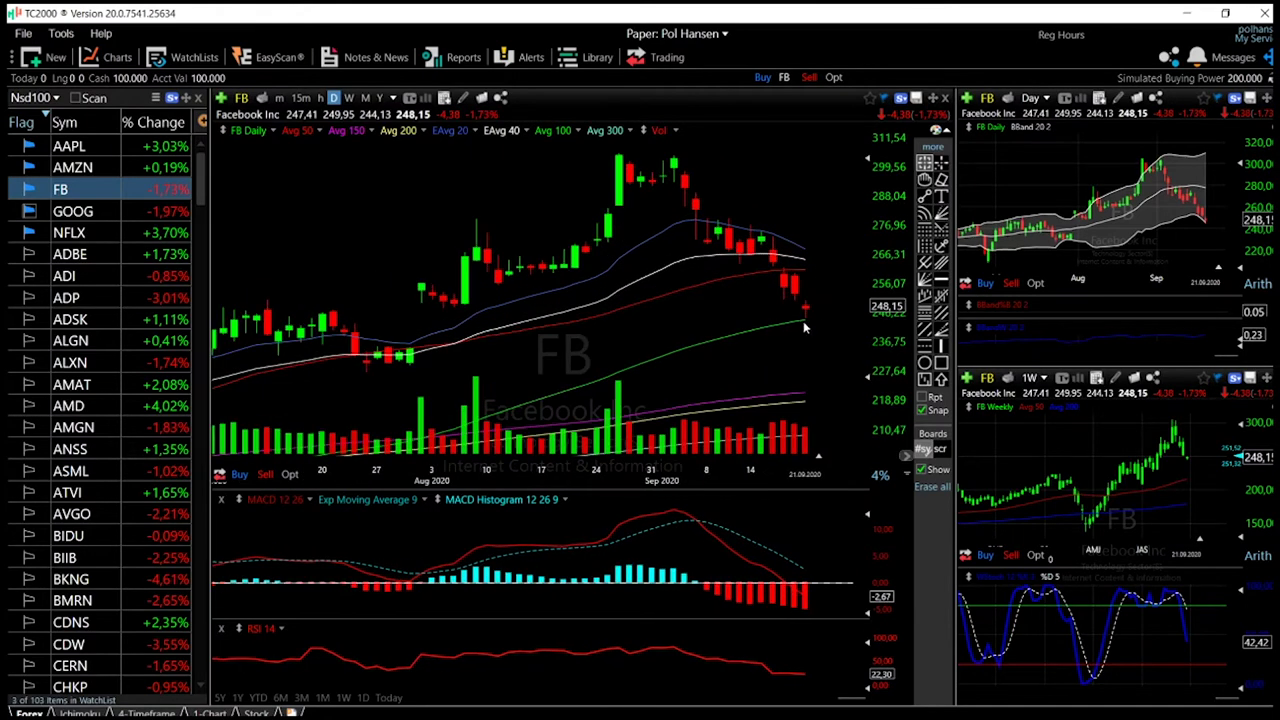
Step: Draw horizontal lines at 243.57 and 260.62 on the FB daily chart
{"action": "left_click", "coordinate": [806, 328]}
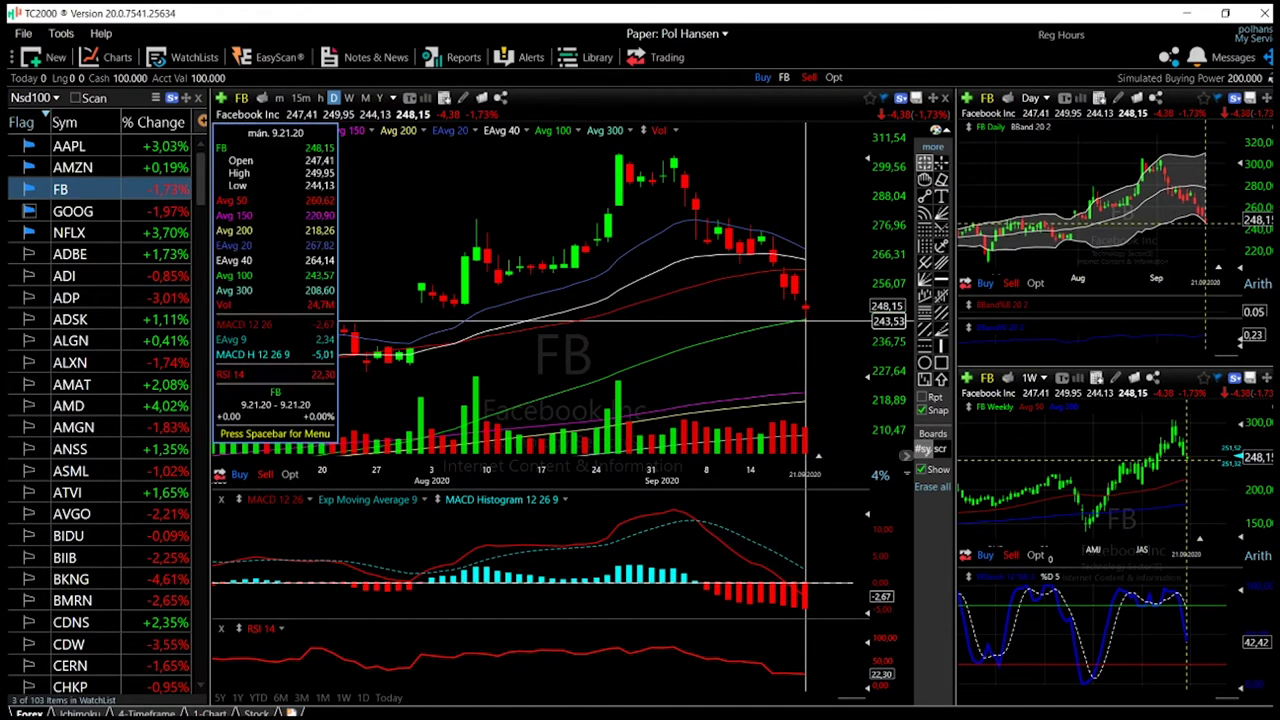
{"action": "left_click", "coordinate": [941, 280]}
{"action": "left_click", "coordinate": [809, 319]}
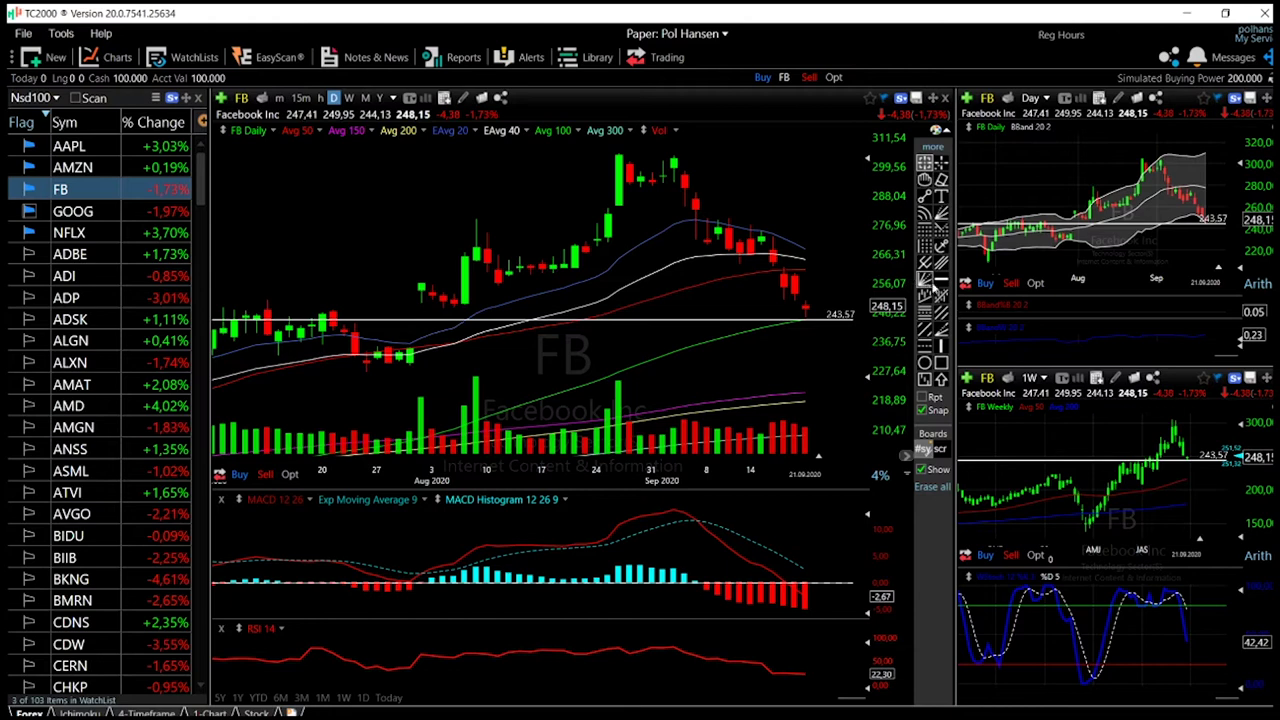
{"action": "left_click", "coordinate": [940, 281]}
{"action": "left_click", "coordinate": [816, 279]}
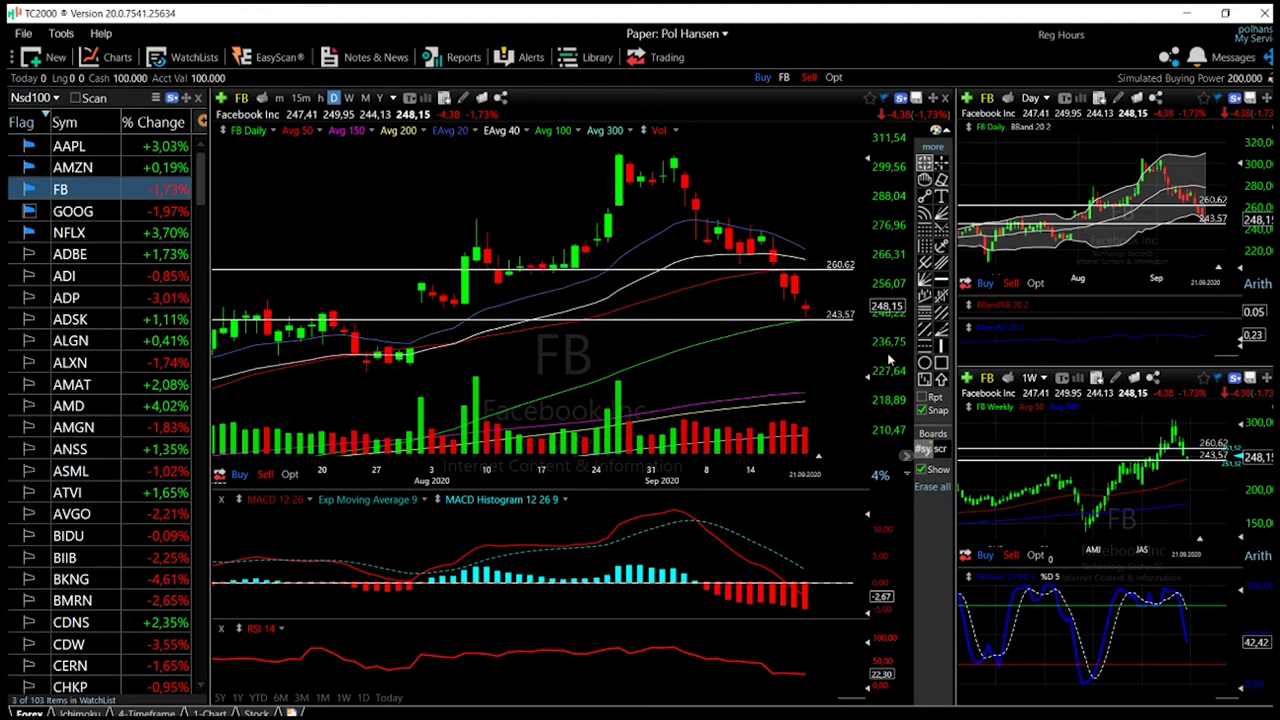
{"action": "left_click", "coordinate": [941, 179]}
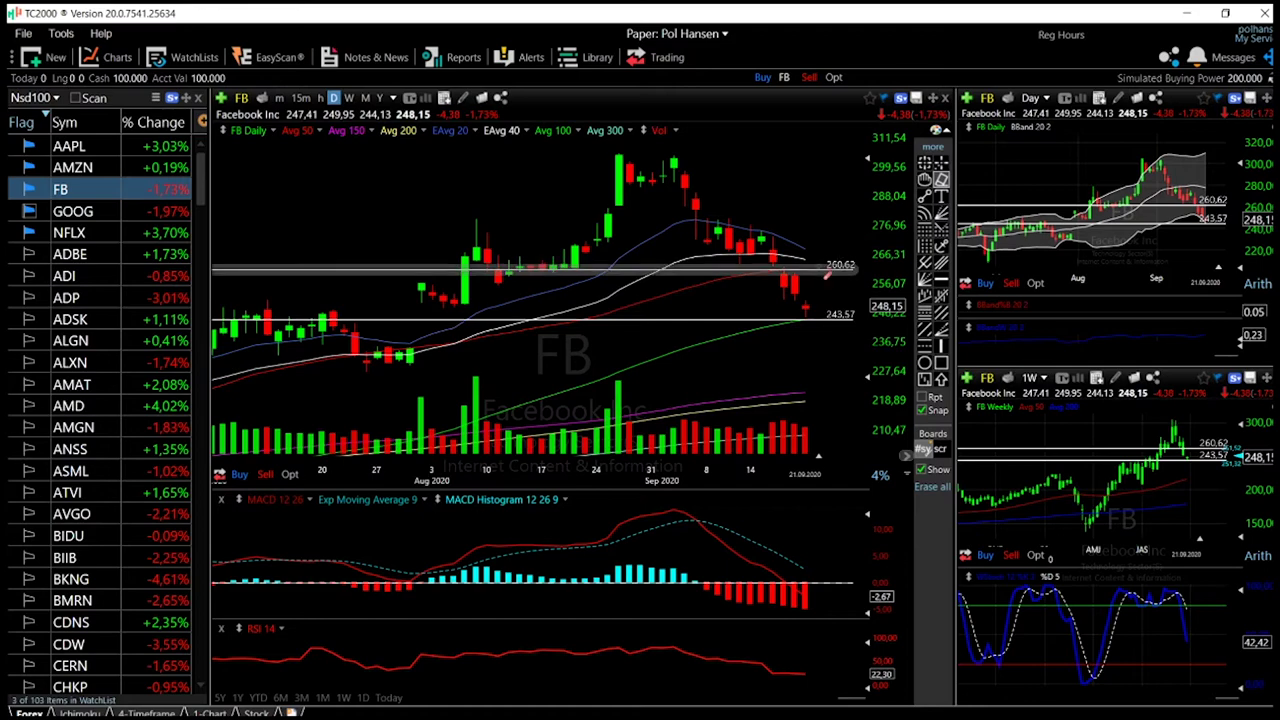
Step: Delete the 260.62 and 243.57 lines, zoom out to January, and restore the select arrow
{"action": "key", "text": "Delete"}
{"action": "key", "text": "Delete"}
{"action": "scroll", "coordinate": [789, 293], "scroll_direction": "down", "scroll_amount": 3}
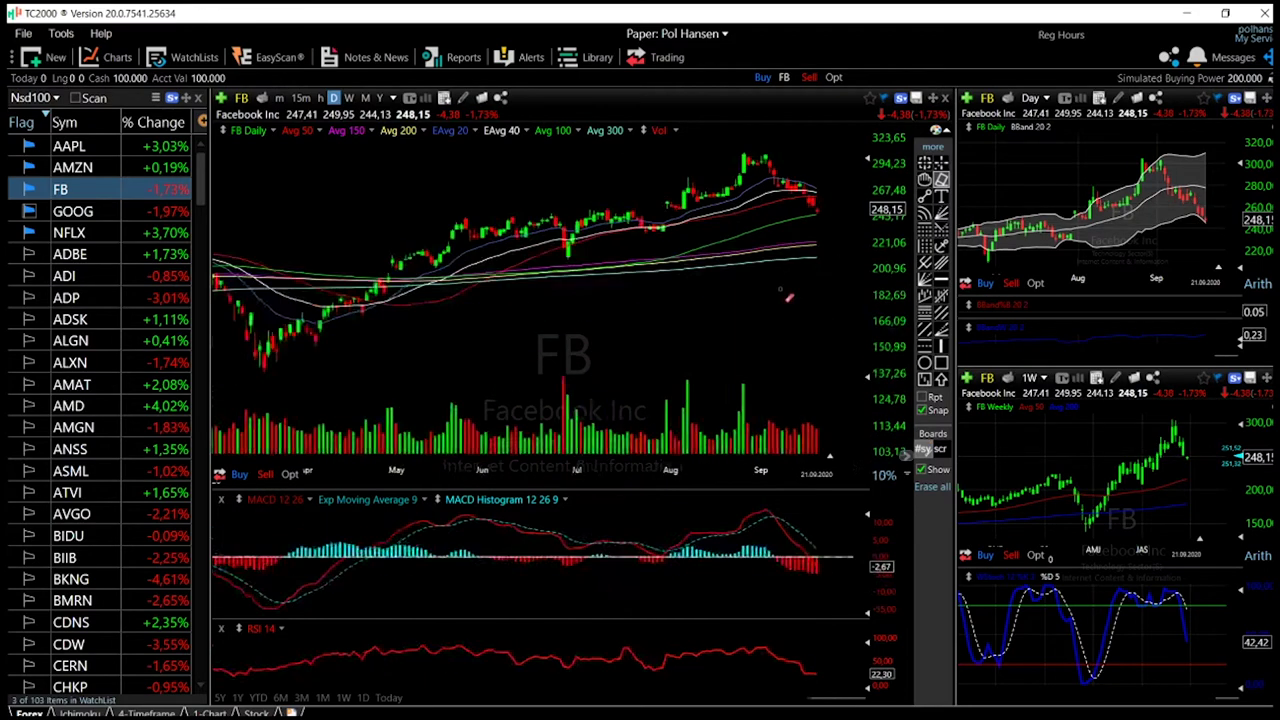
{"action": "scroll", "coordinate": [789, 297], "scroll_direction": "down", "scroll_amount": 2}
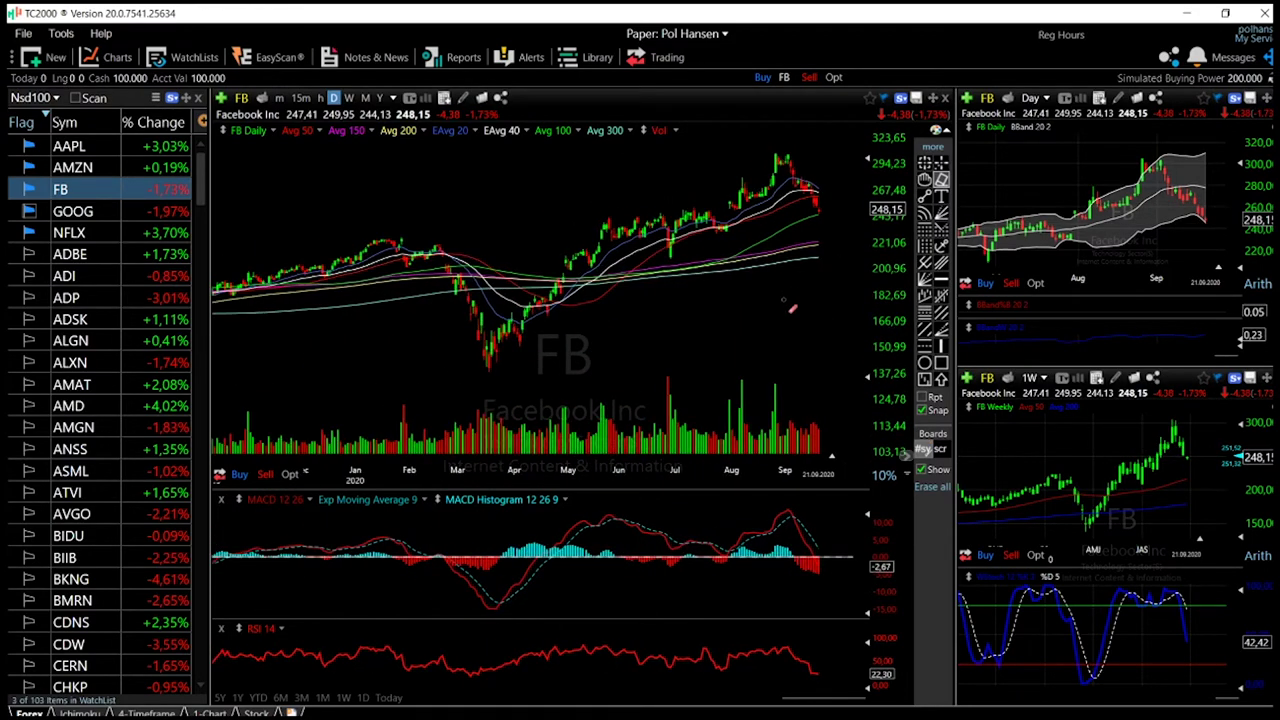
{"action": "left_click", "coordinate": [925, 162]}
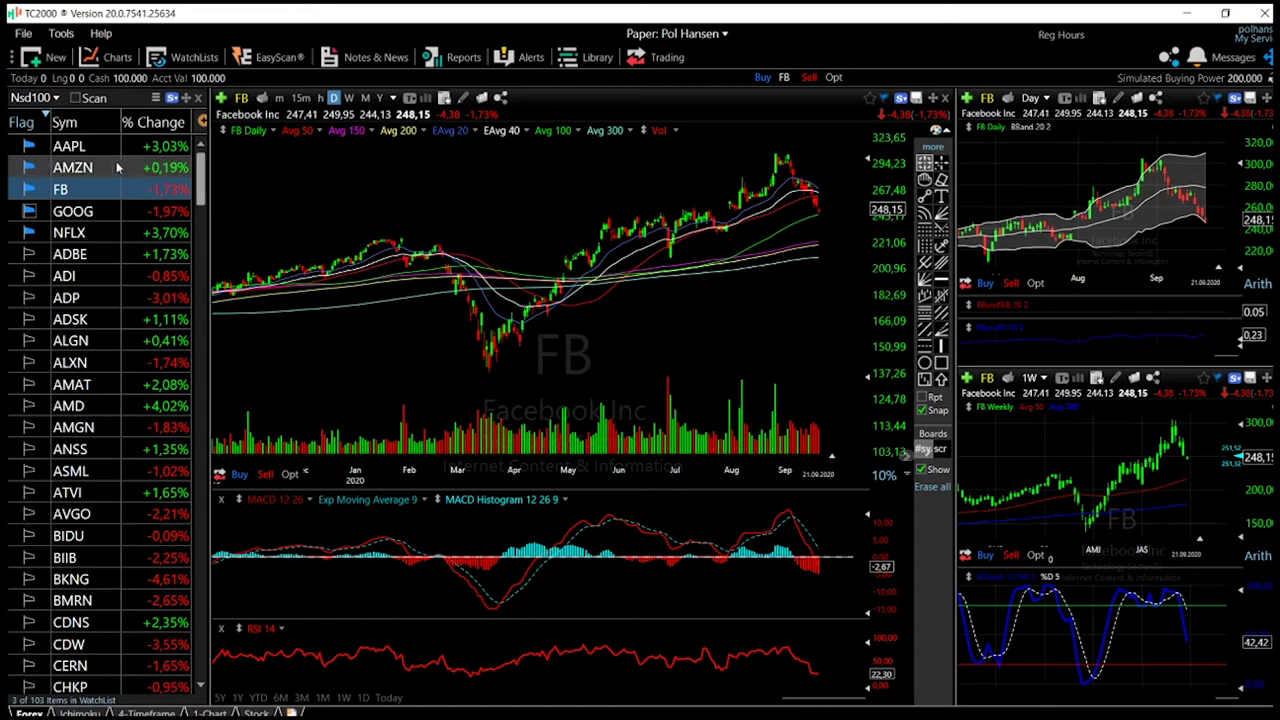
Step: Load AMZN on all charts and measure its climb from the March 2020 low to the September high
{"action": "left_click", "coordinate": [74, 169]}
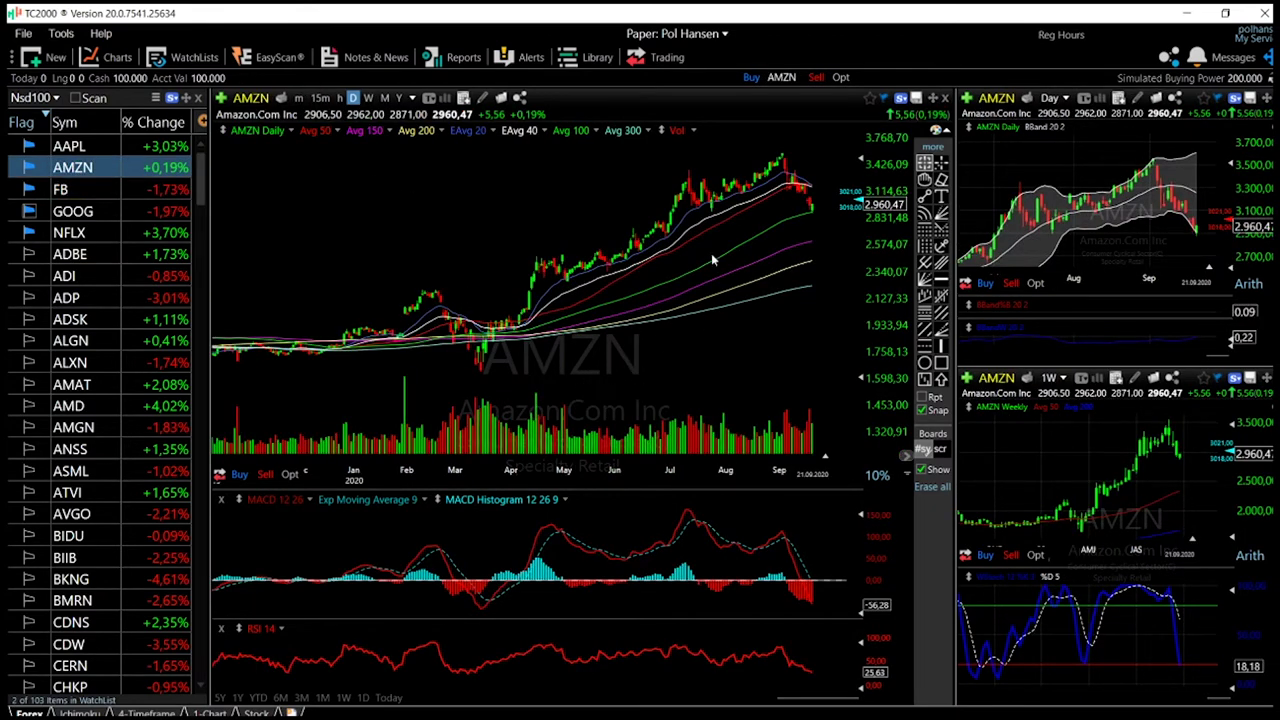
{"action": "left_click", "coordinate": [440, 298]}
{"action": "left_click", "coordinate": [481, 368]}
{"action": "left_click", "coordinate": [481, 372]}
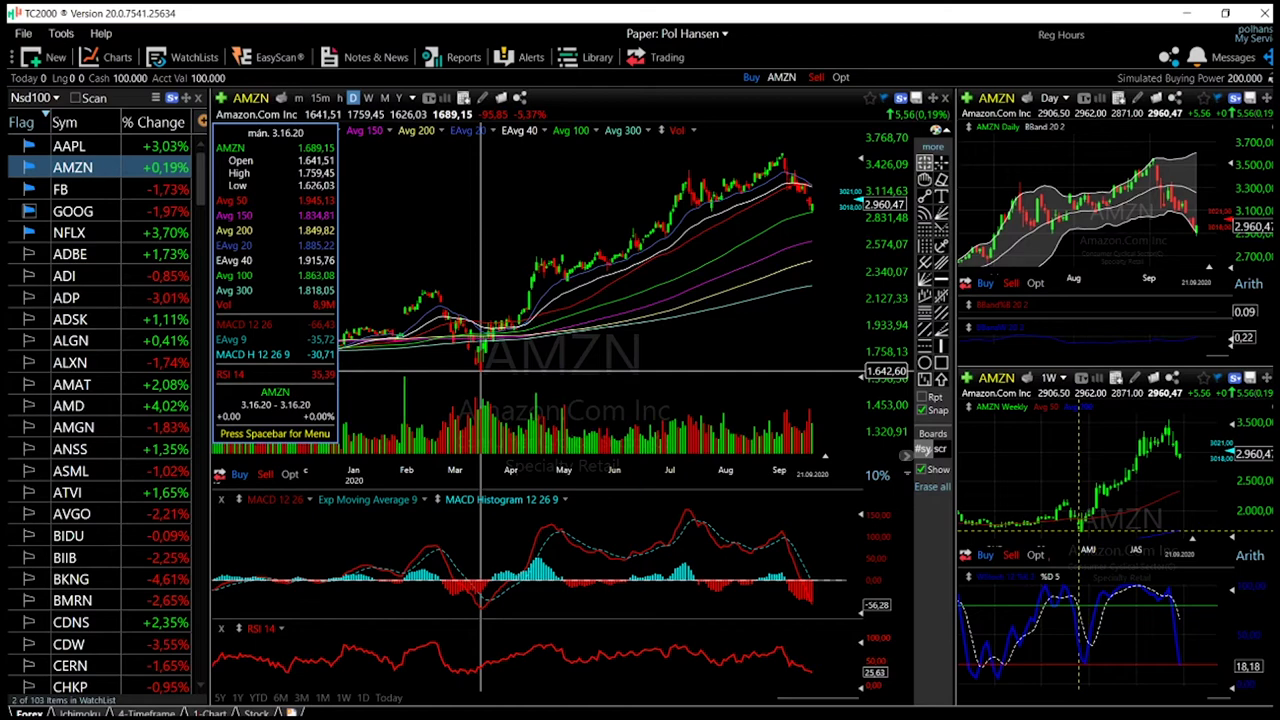
{"action": "left_click_drag", "start_coordinate": [481, 370], "coordinate": [782, 153]}
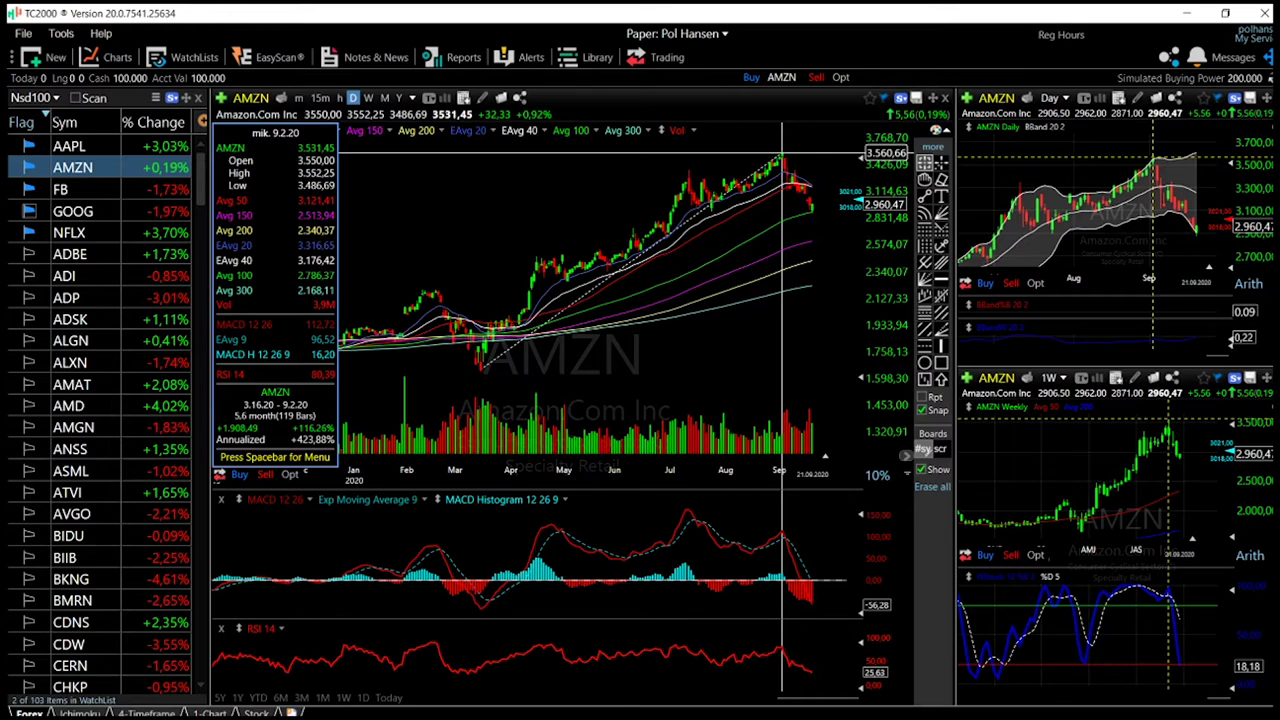
{"action": "left_click_drag", "start_coordinate": [782, 153], "coordinate": [780, 158]}
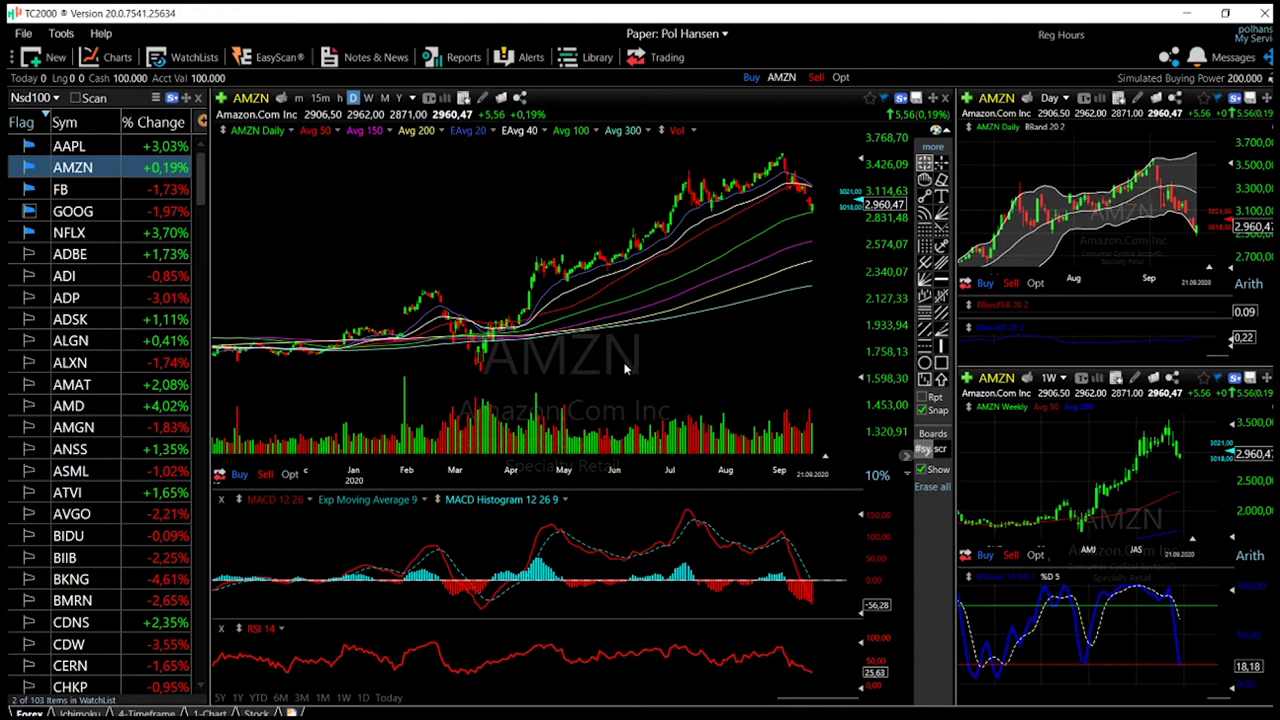
Step: Add horizontal lines at 2879.39 and 3186.98 to the zoomed AMZN daily chart
{"action": "scroll", "coordinate": [776, 288], "scroll_direction": "up", "scroll_amount": 5}
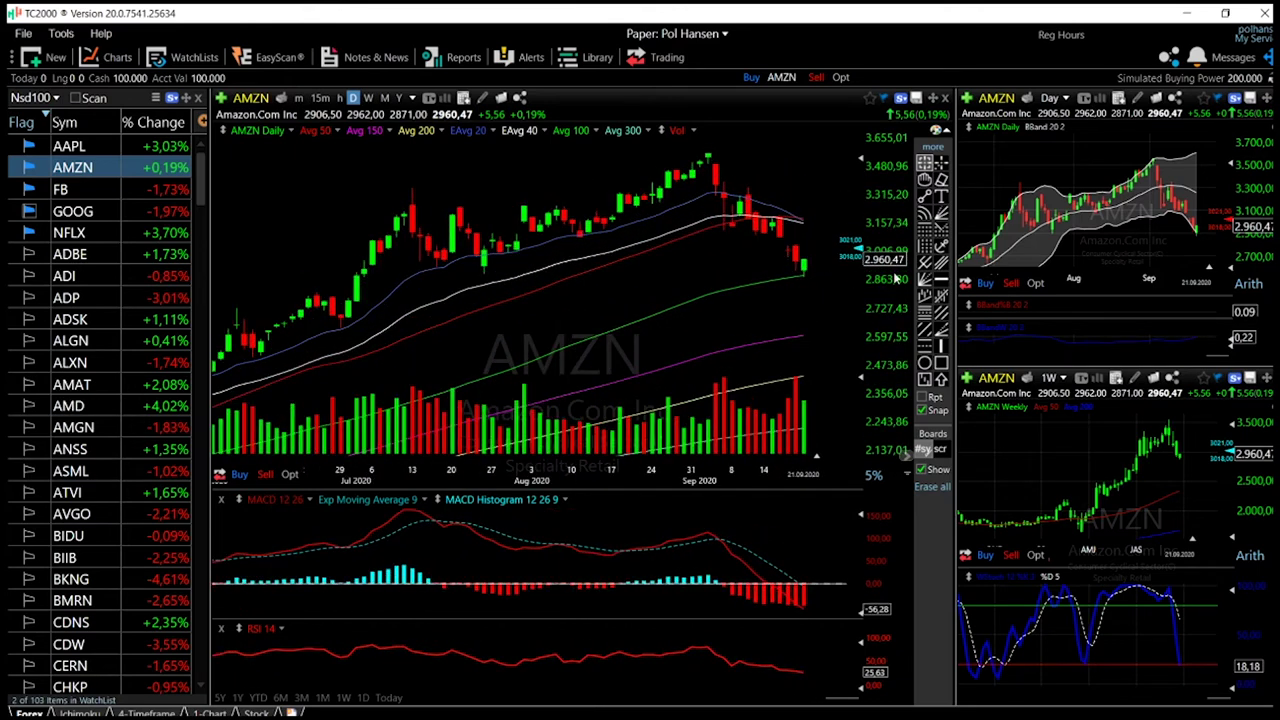
{"action": "left_click", "coordinate": [944, 283]}
{"action": "left_click", "coordinate": [812, 285]}
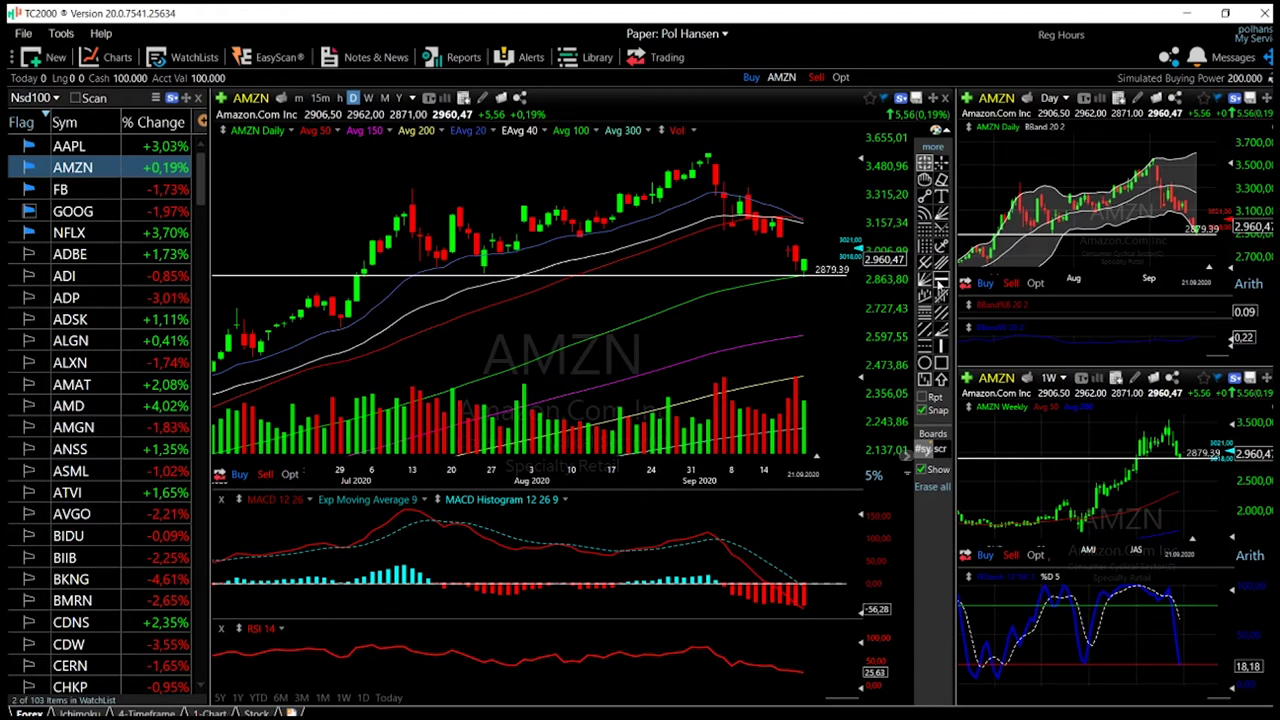
{"action": "left_click", "coordinate": [940, 283]}
{"action": "left_click", "coordinate": [822, 216]}
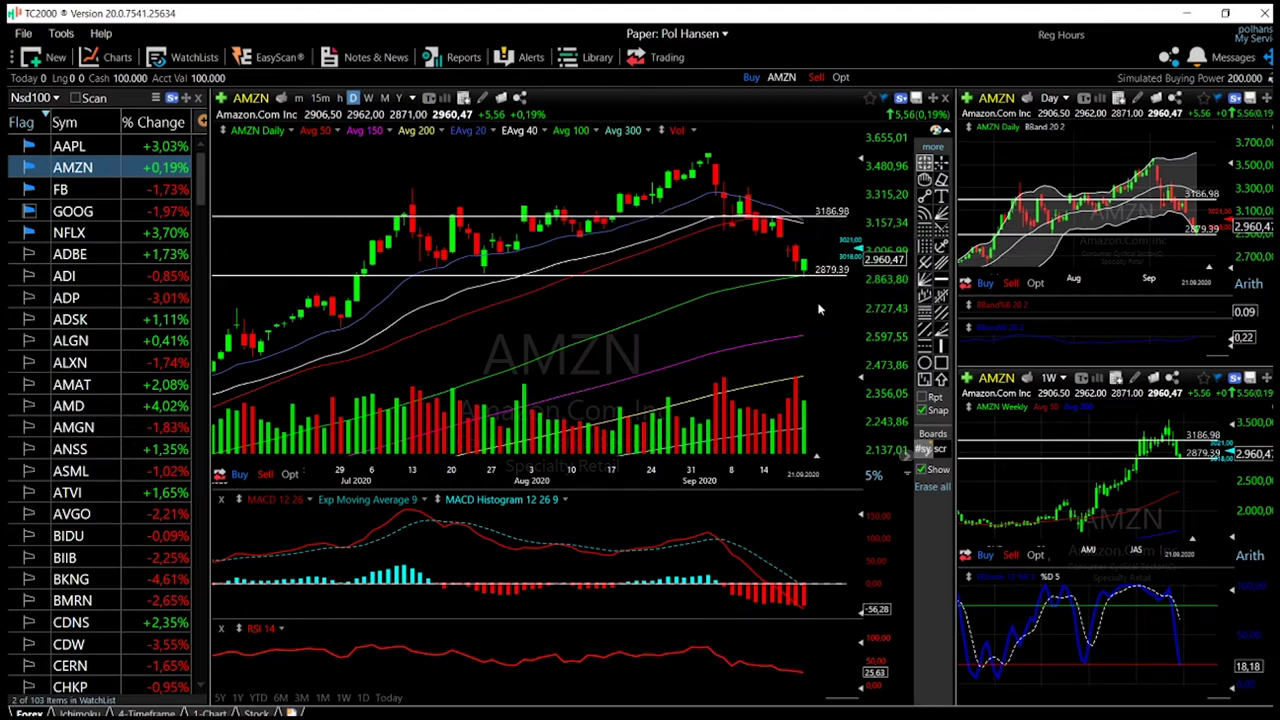
{"action": "scroll", "coordinate": [815, 305], "scroll_direction": "down", "scroll_amount": 4}
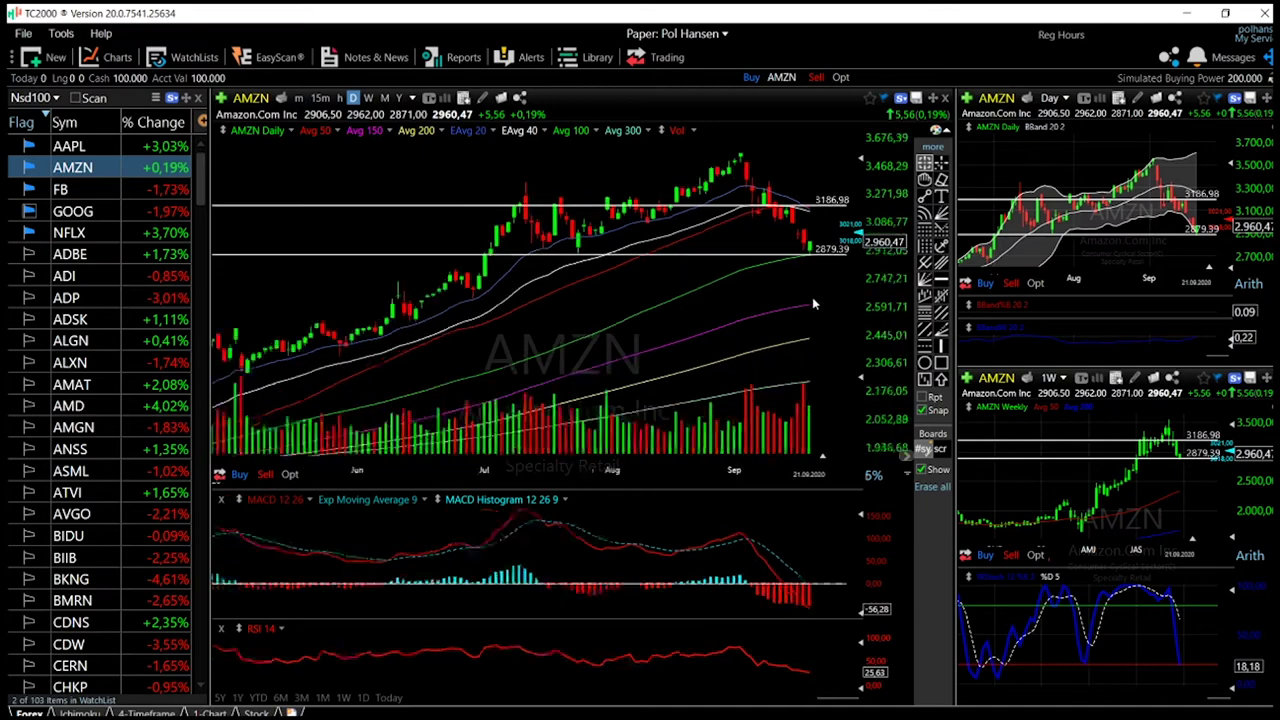
{"action": "scroll", "coordinate": [812, 297], "scroll_direction": "up", "scroll_amount": 4}
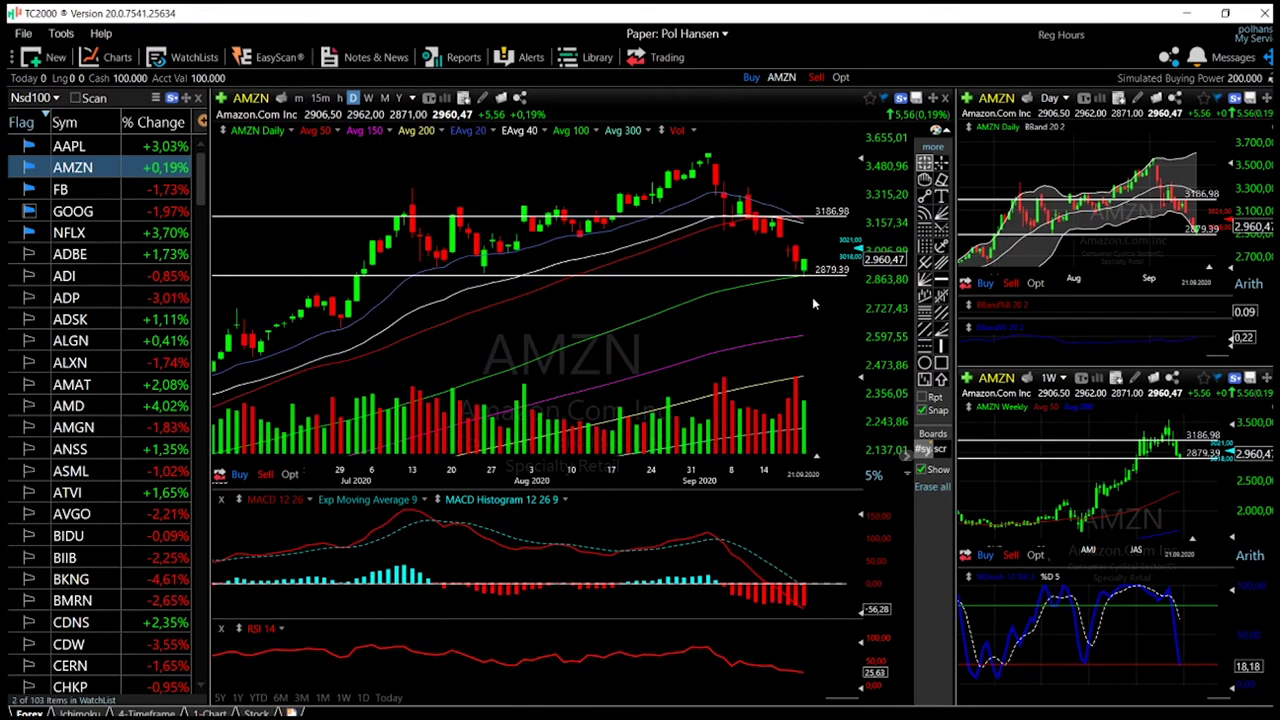
{"action": "scroll", "coordinate": [815, 303], "scroll_direction": "down", "scroll_amount": 5}
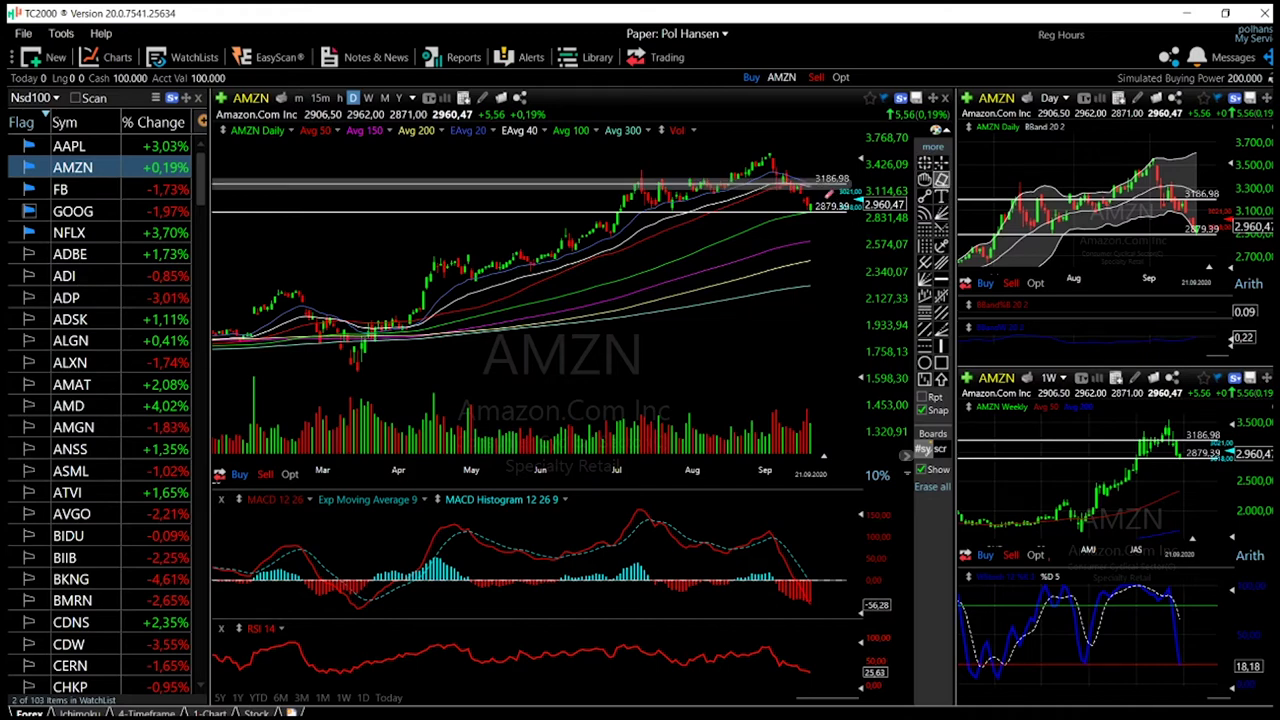
Step: Delete the 3186.98 and 2879.39 horizontal lines from the AMZN charts and return to selection mode
{"action": "scroll", "coordinate": [830, 196], "scroll_direction": "up", "scroll_amount": 5}
{"action": "left_click_drag", "start_coordinate": [834, 232], "coordinate": [832, 316]}
{"action": "key", "text": "Delete"}
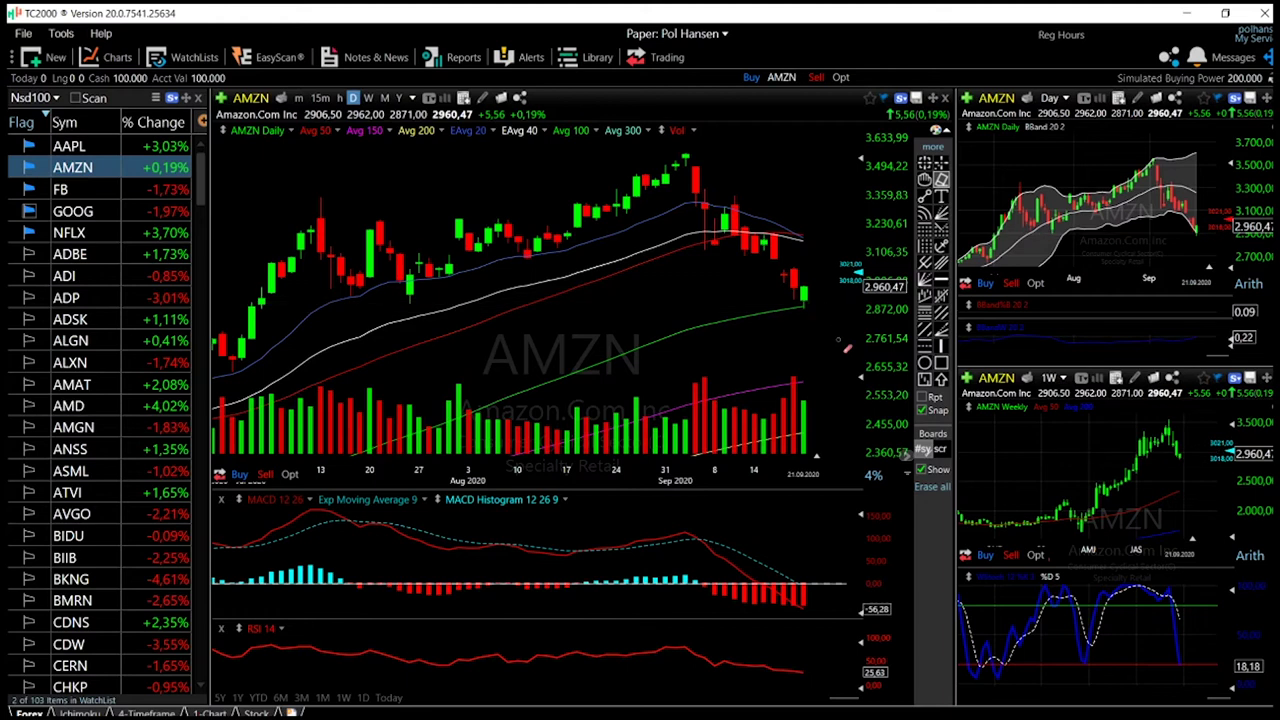
{"action": "scroll", "coordinate": [834, 328], "scroll_direction": "down", "scroll_amount": 5}
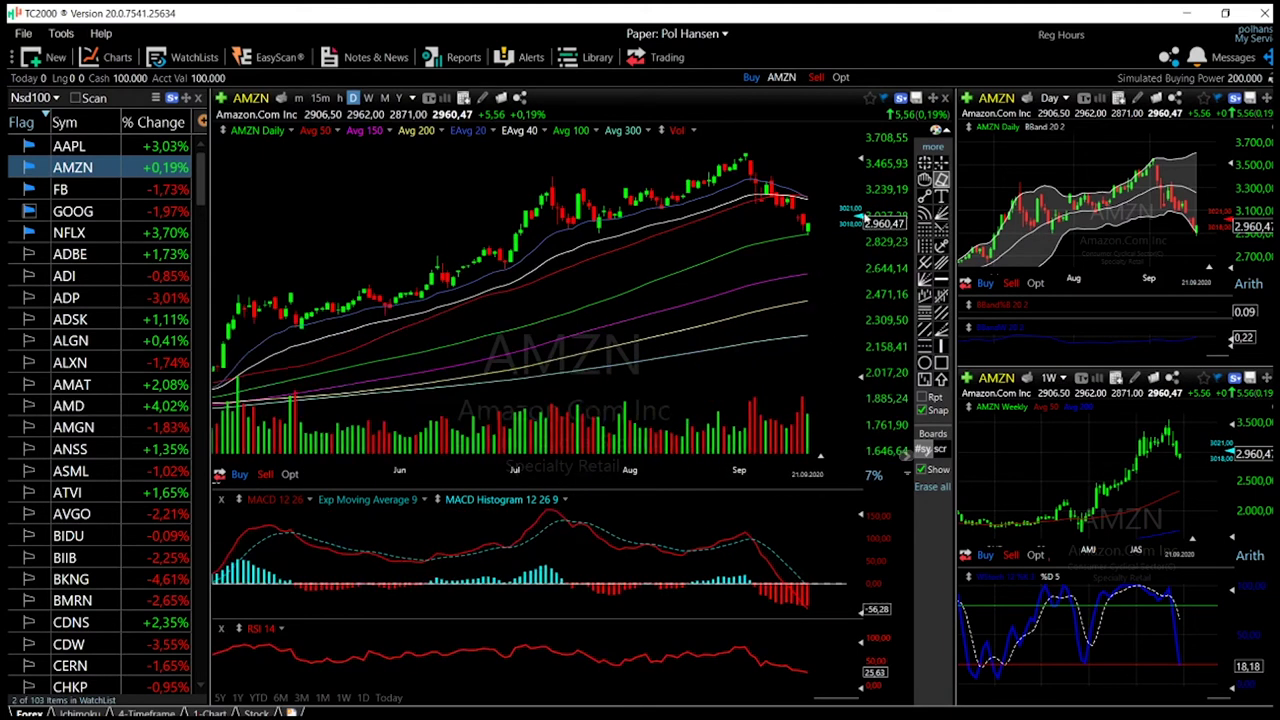
{"action": "left_click", "coordinate": [925, 163]}
Step: Zoom the AMZN daily chart out to show April through September
{"action": "scroll", "coordinate": [840, 275], "scroll_direction": "down", "scroll_amount": 2}
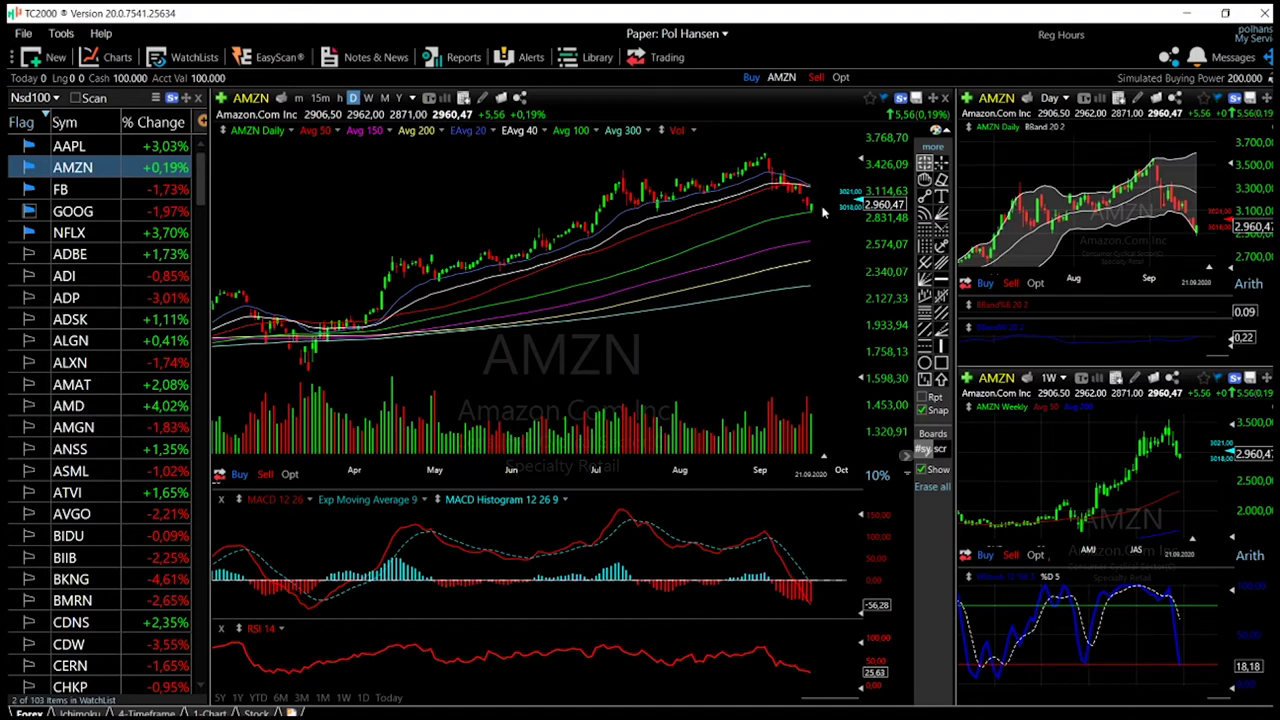
{"action": "scroll", "coordinate": [820, 212], "scroll_direction": "up", "scroll_amount": 2}
{"action": "scroll", "coordinate": [820, 212], "scroll_direction": "up", "scroll_amount": 1}
{"action": "scroll", "coordinate": [815, 350], "scroll_direction": "up", "scroll_amount": 1}
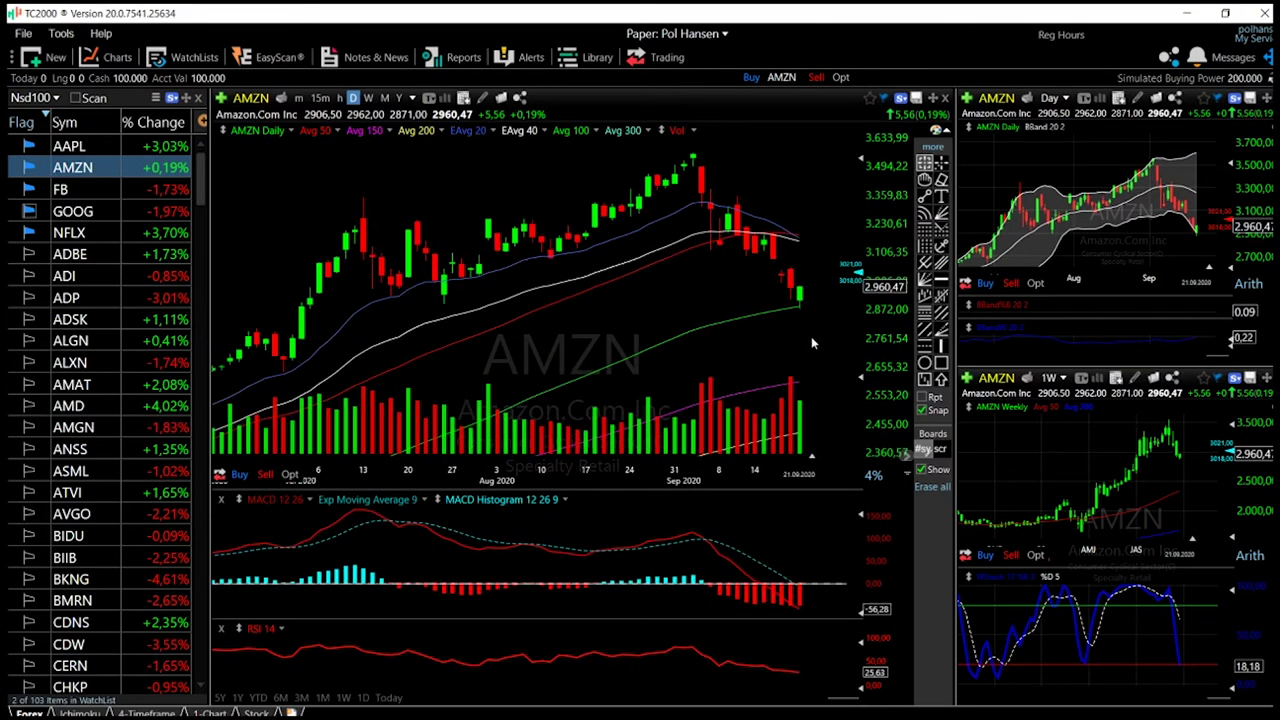
{"action": "scroll", "coordinate": [788, 322], "scroll_direction": "down", "scroll_amount": 2}
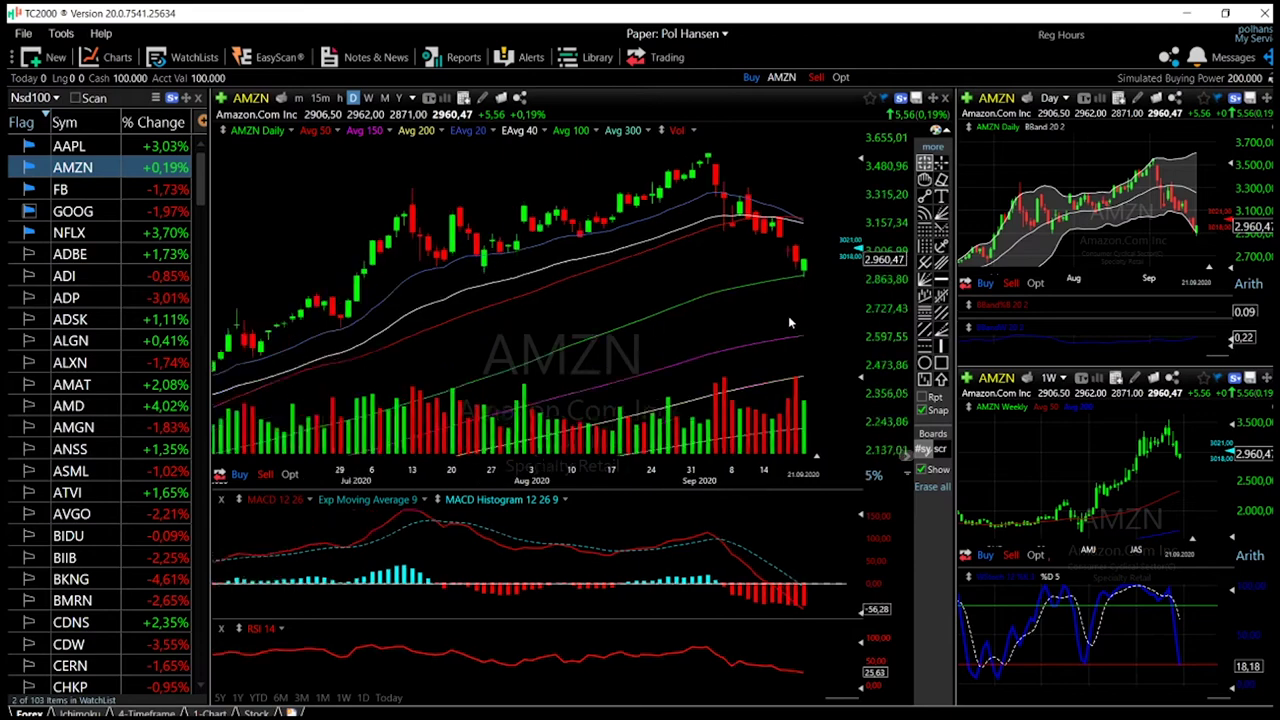
{"action": "scroll", "coordinate": [788, 322], "scroll_direction": "down", "scroll_amount": 1}
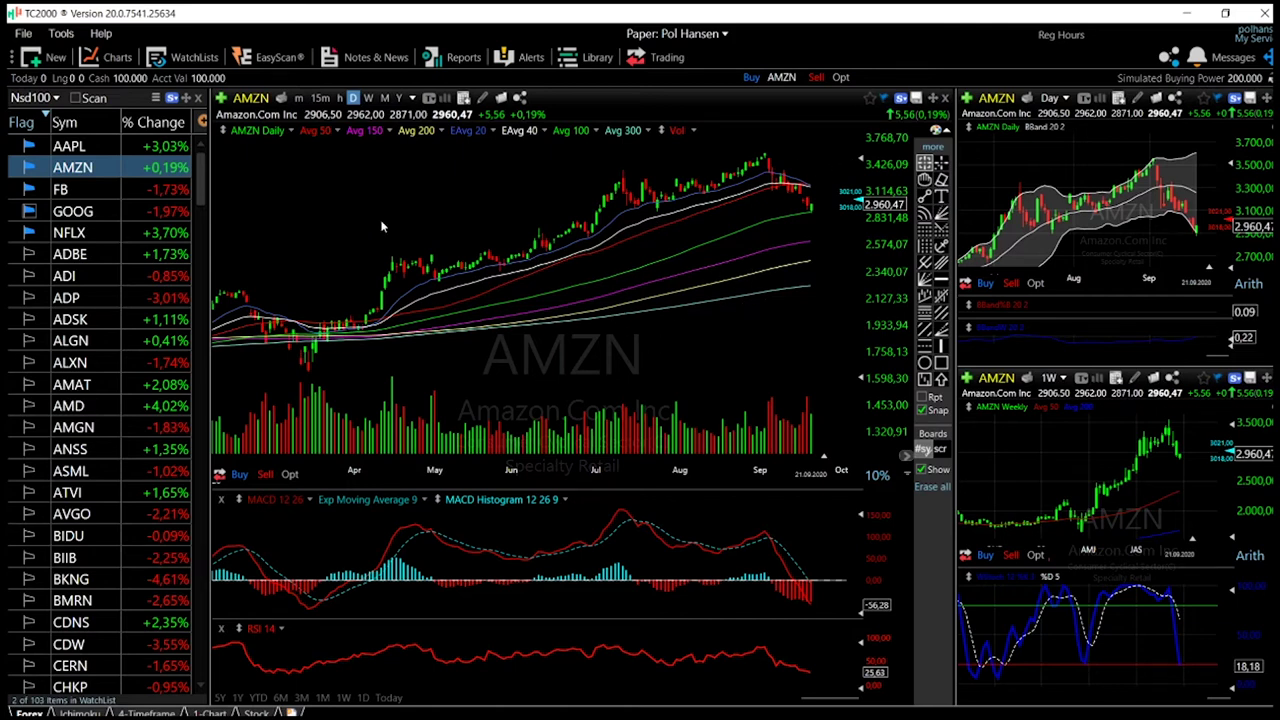
Step: Load AAPL, then measure the February peak to March low and March low to September high moves
{"action": "left_click", "coordinate": [82, 148]}
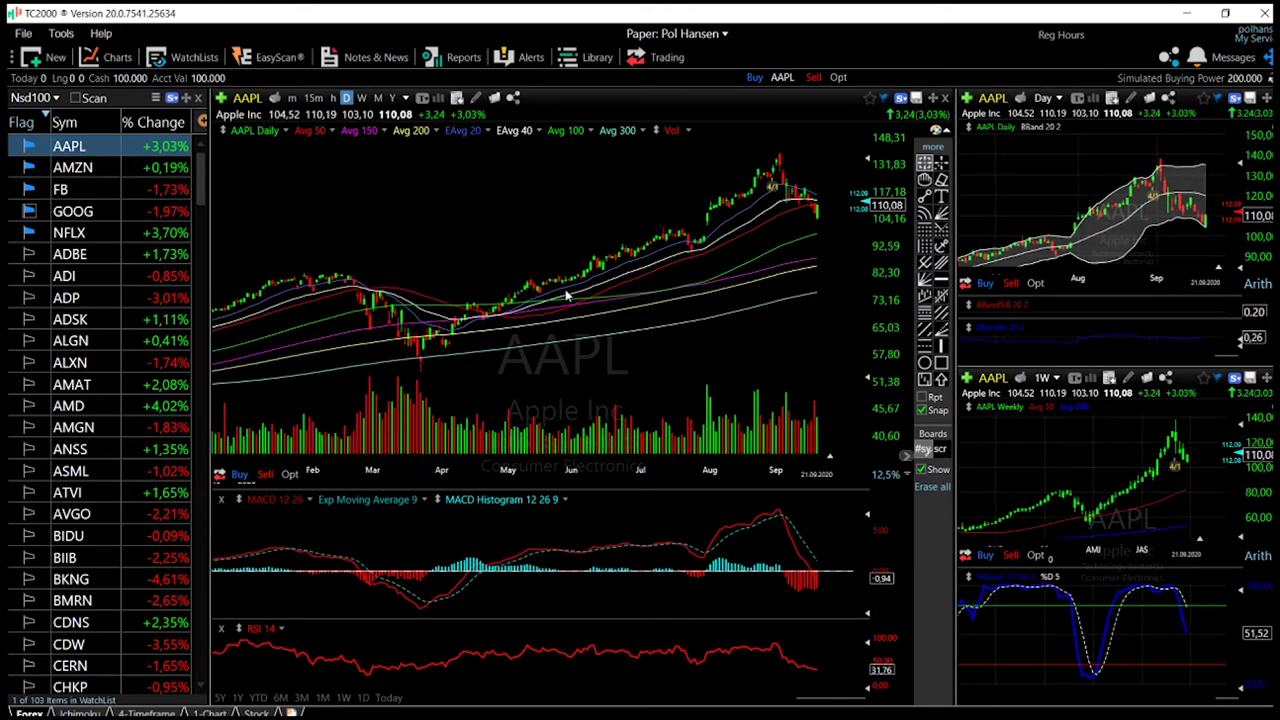
{"action": "scroll", "coordinate": [567, 295], "scroll_direction": "down", "scroll_amount": 2}
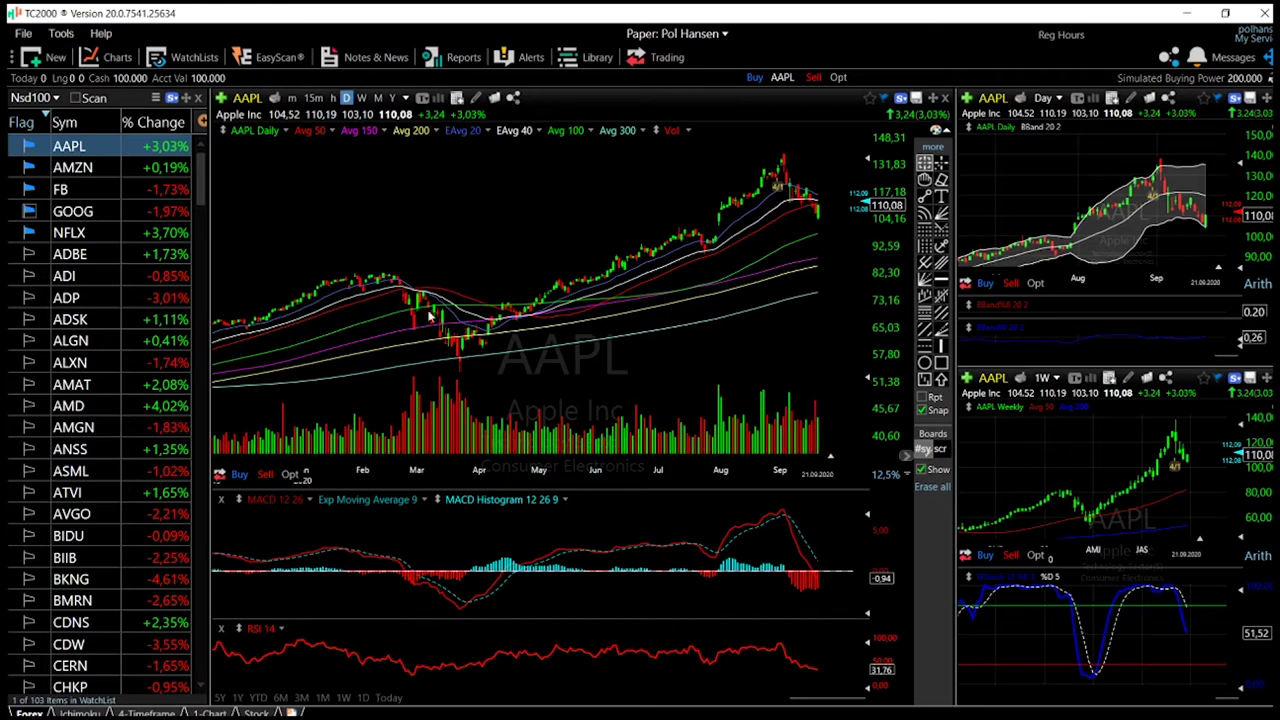
{"action": "left_click_drag", "start_coordinate": [396, 280], "coordinate": [457, 370]}
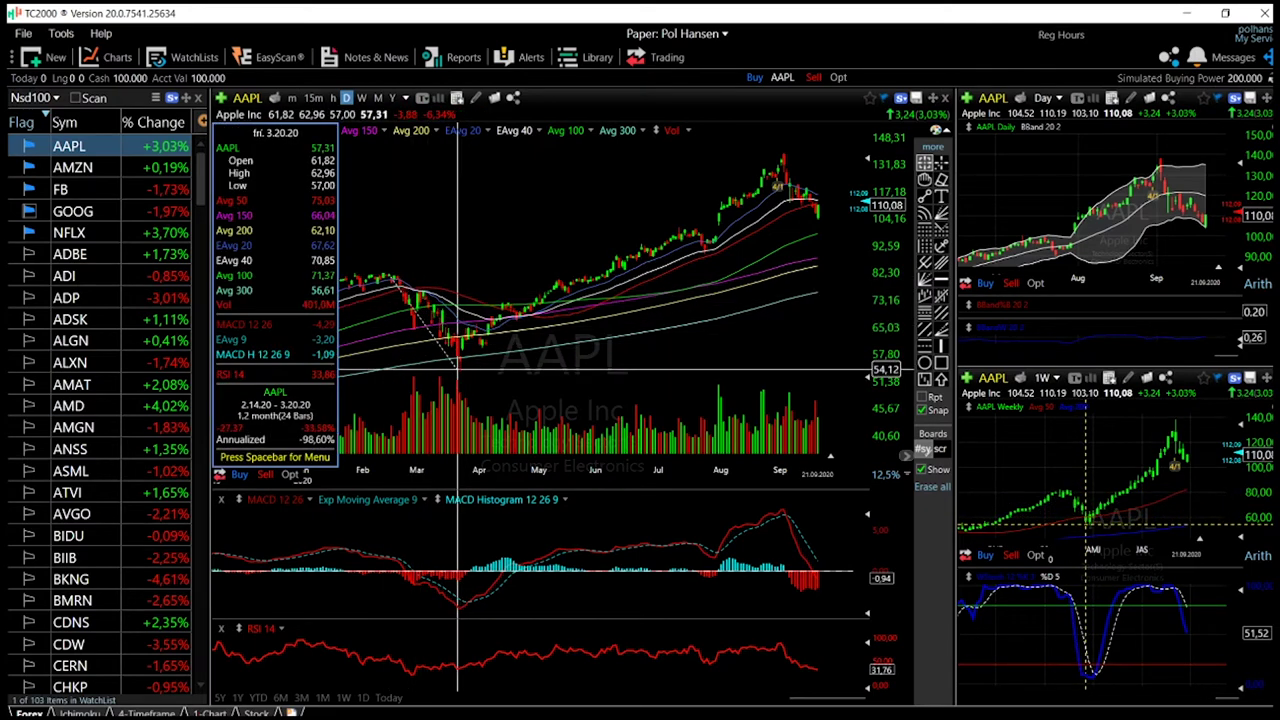
{"action": "left_click_drag", "start_coordinate": [457, 370], "coordinate": [785, 155]}
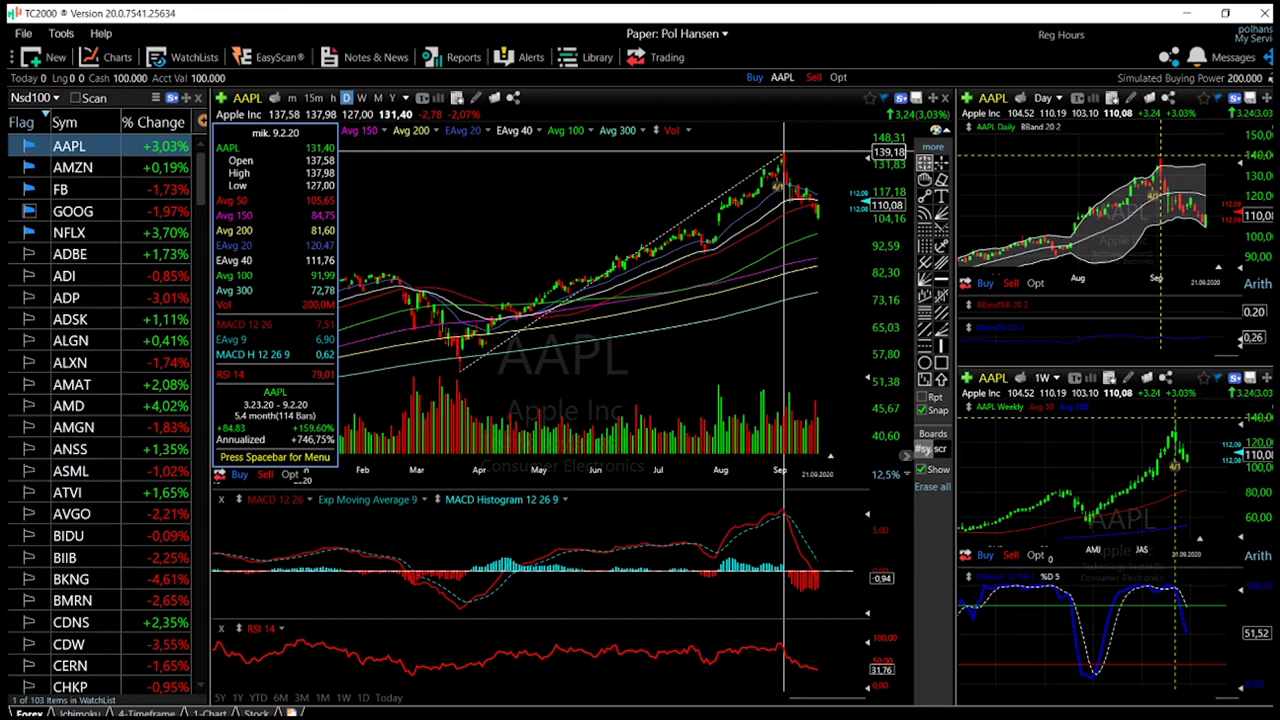
{"action": "left_click_drag", "start_coordinate": [785, 155], "coordinate": [786, 156]}
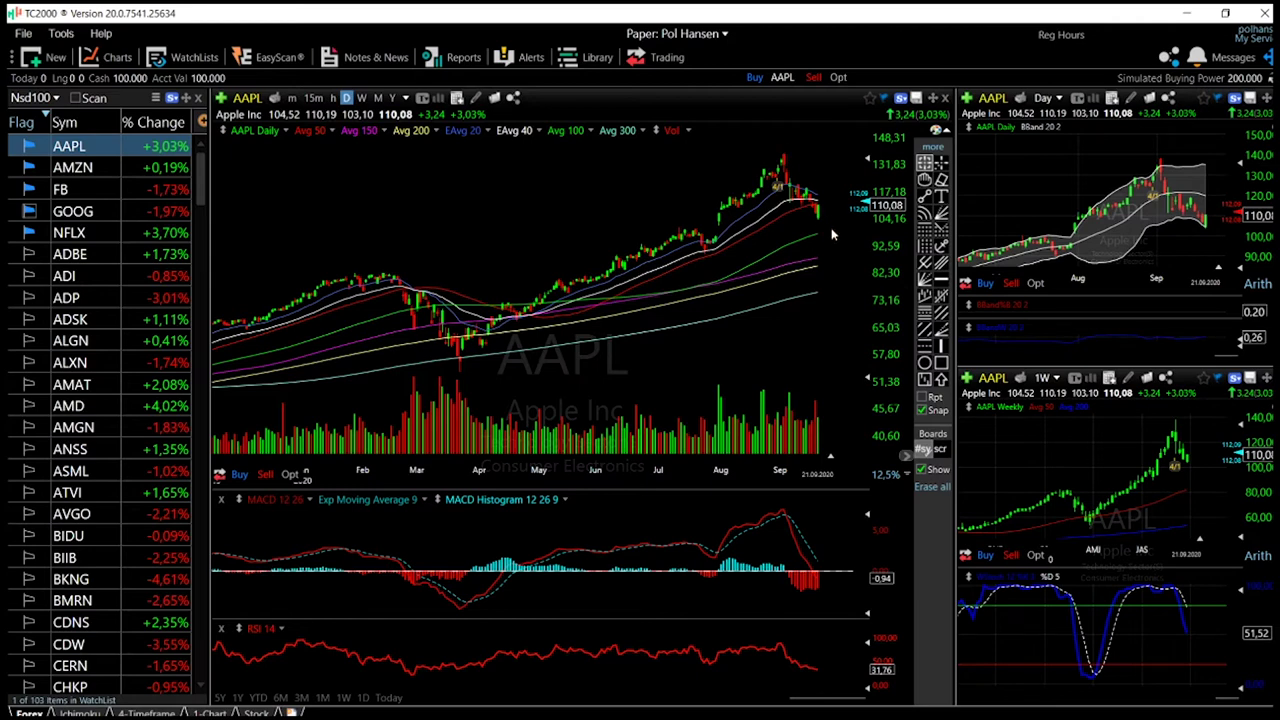
Step: Draw a 97.24 support line and a 110.87 resistance line on the zoomed-in AAPL daily chart
{"action": "scroll", "coordinate": [834, 227], "scroll_direction": "up", "scroll_amount": 5}
{"action": "scroll", "coordinate": [840, 236], "scroll_direction": "up", "scroll_amount": 3}
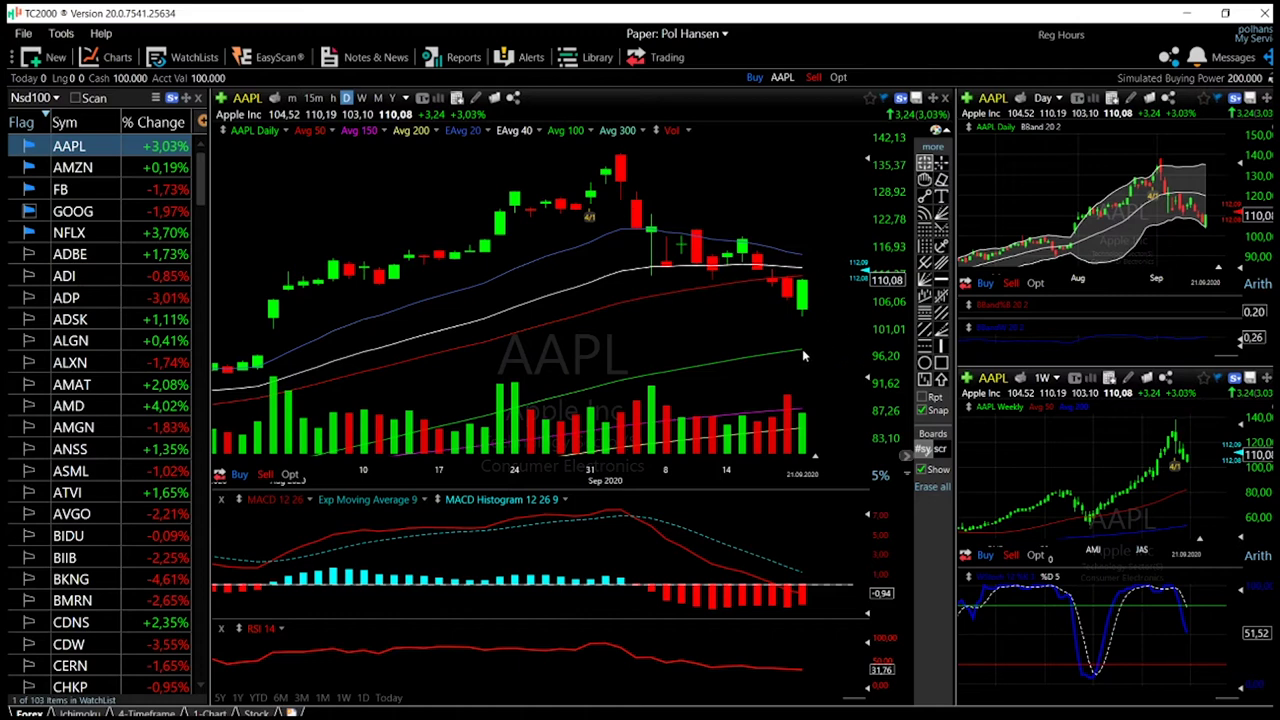
{"action": "left_click", "coordinate": [942, 284]}
{"action": "left_click", "coordinate": [809, 350]}
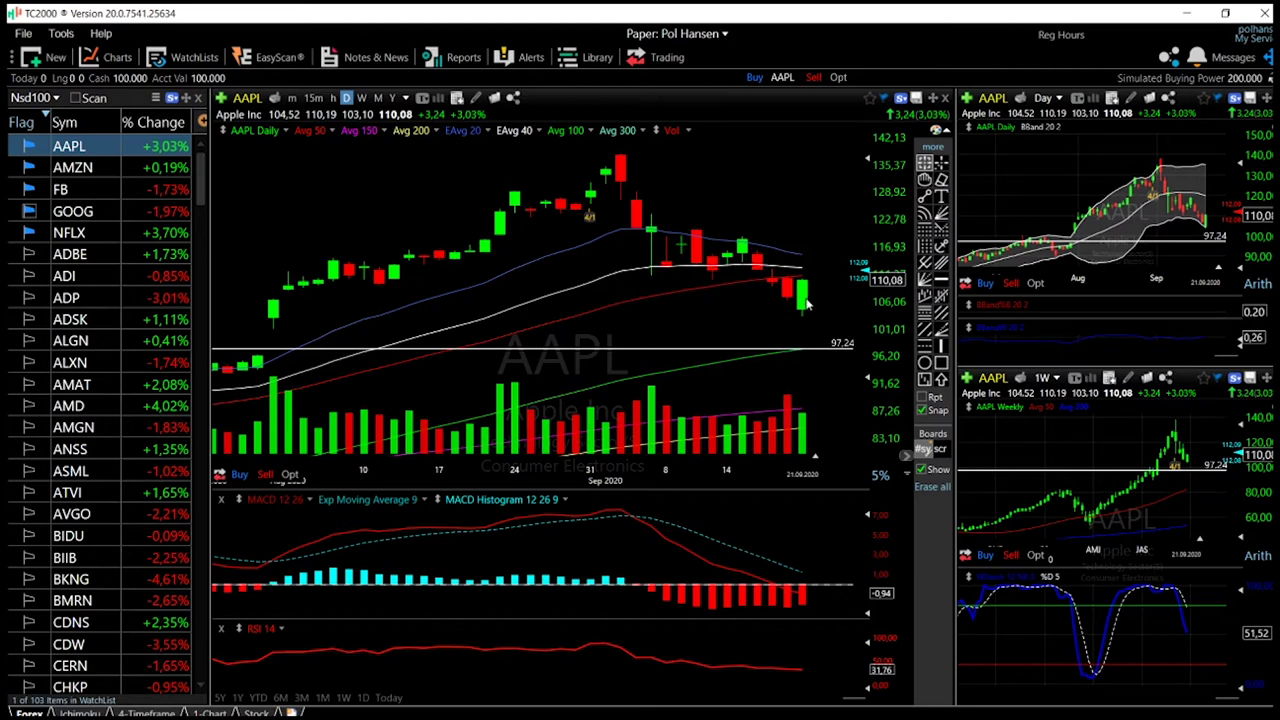
{"action": "left_click", "coordinate": [926, 281]}
{"action": "left_click", "coordinate": [815, 270]}
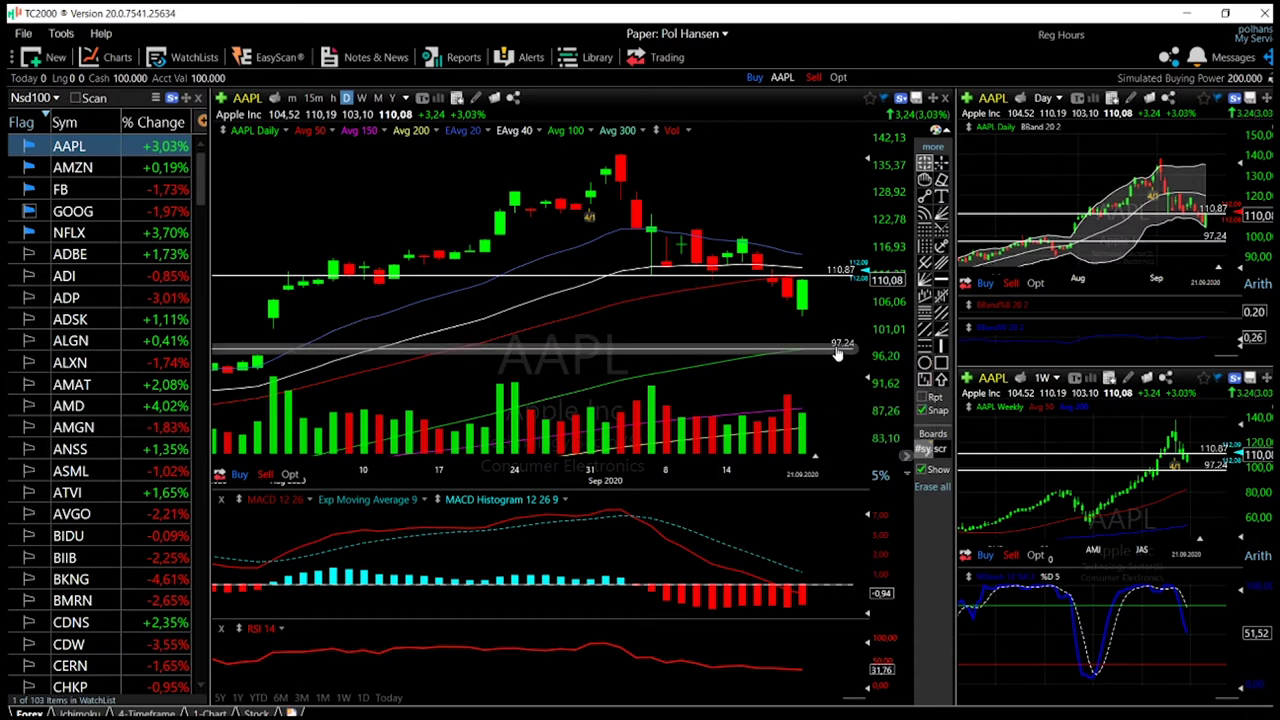
{"action": "mouse_move", "coordinate": [838, 352]}
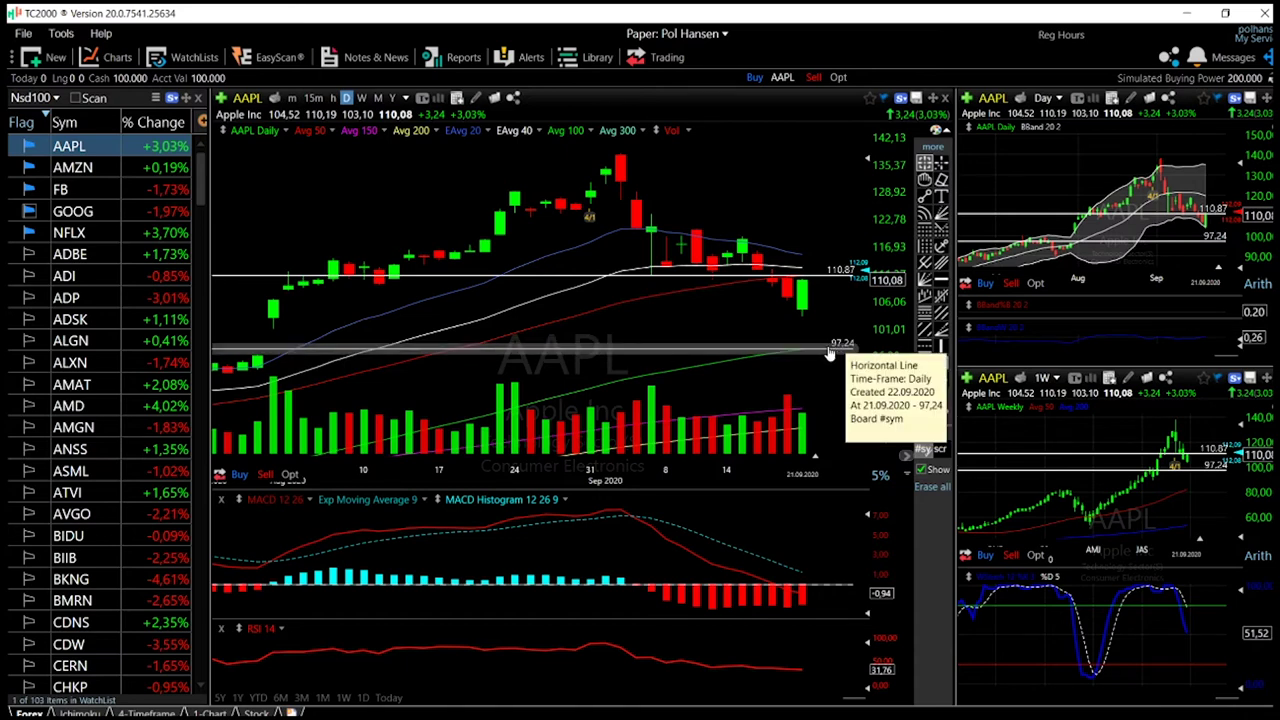
{"action": "scroll", "coordinate": [860, 378], "scroll_direction": "down", "scroll_amount": 5}
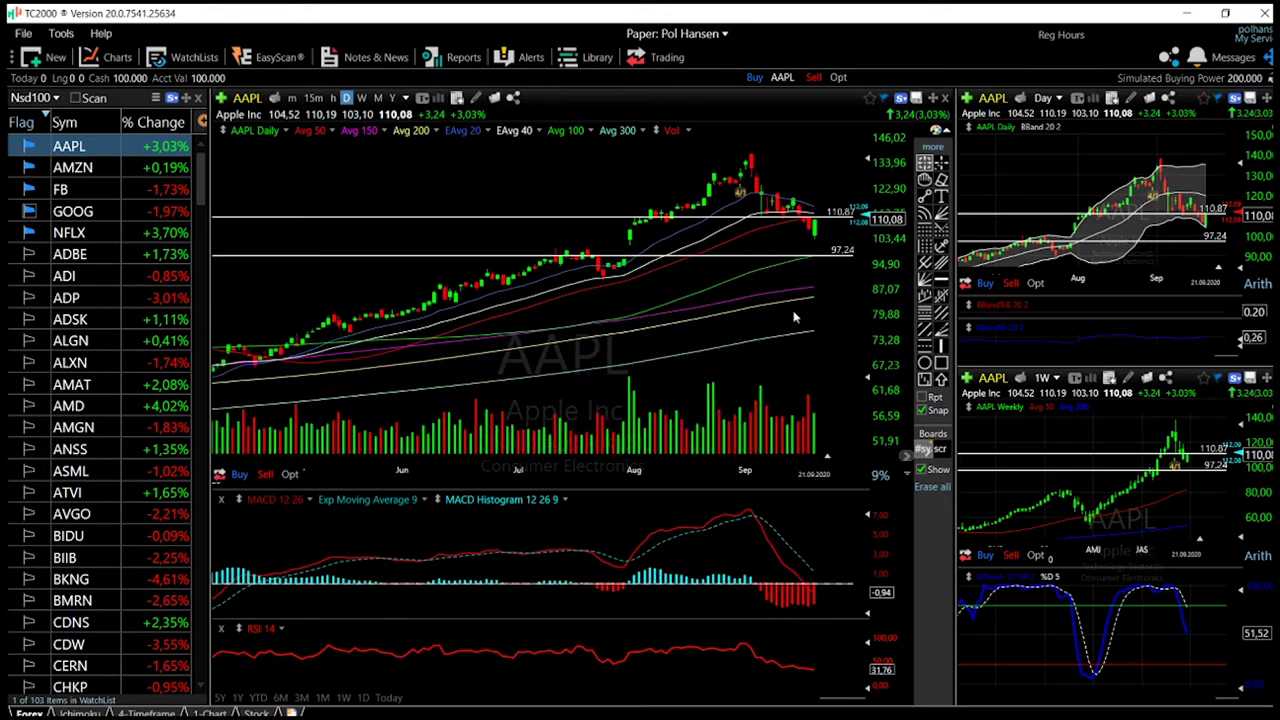
Step: Select and delete the 97.24 and 110.87 lines, then leave the drawing tool with Esc
{"action": "left_click", "coordinate": [941, 178]}
{"action": "left_click_drag", "start_coordinate": [586, 218], "coordinate": [501, 258]}
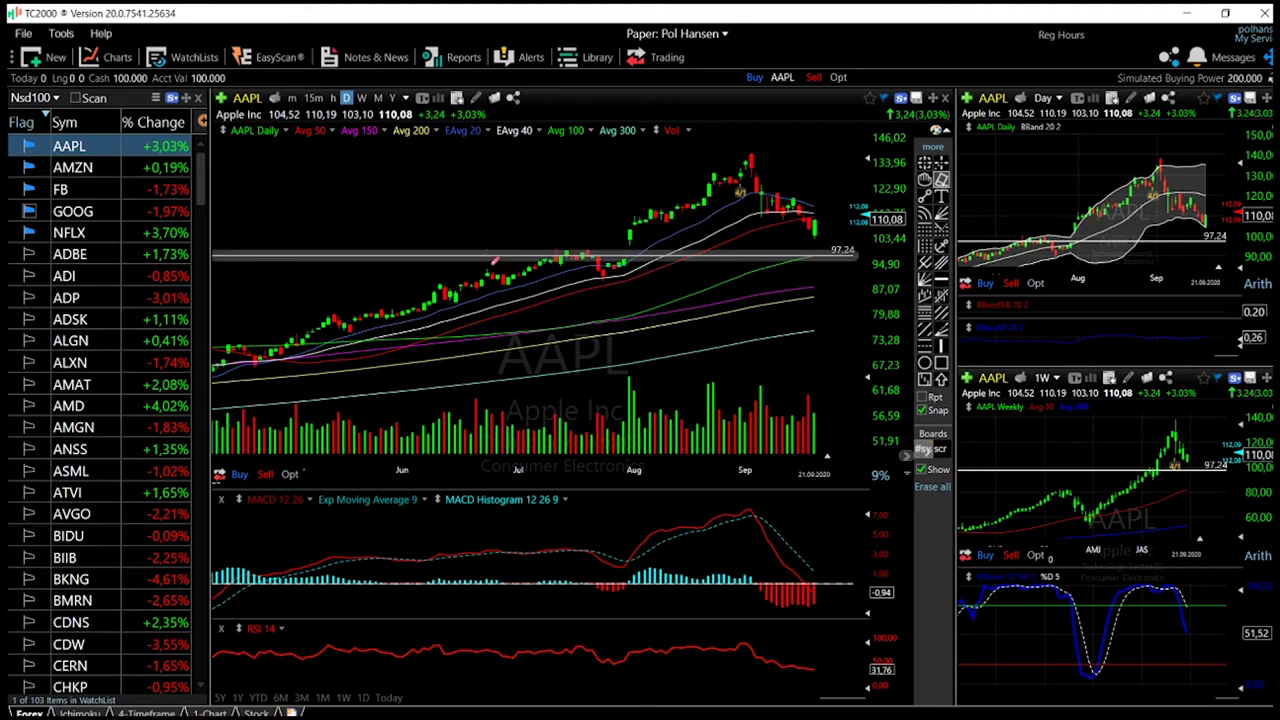
{"action": "key", "text": "Delete"}
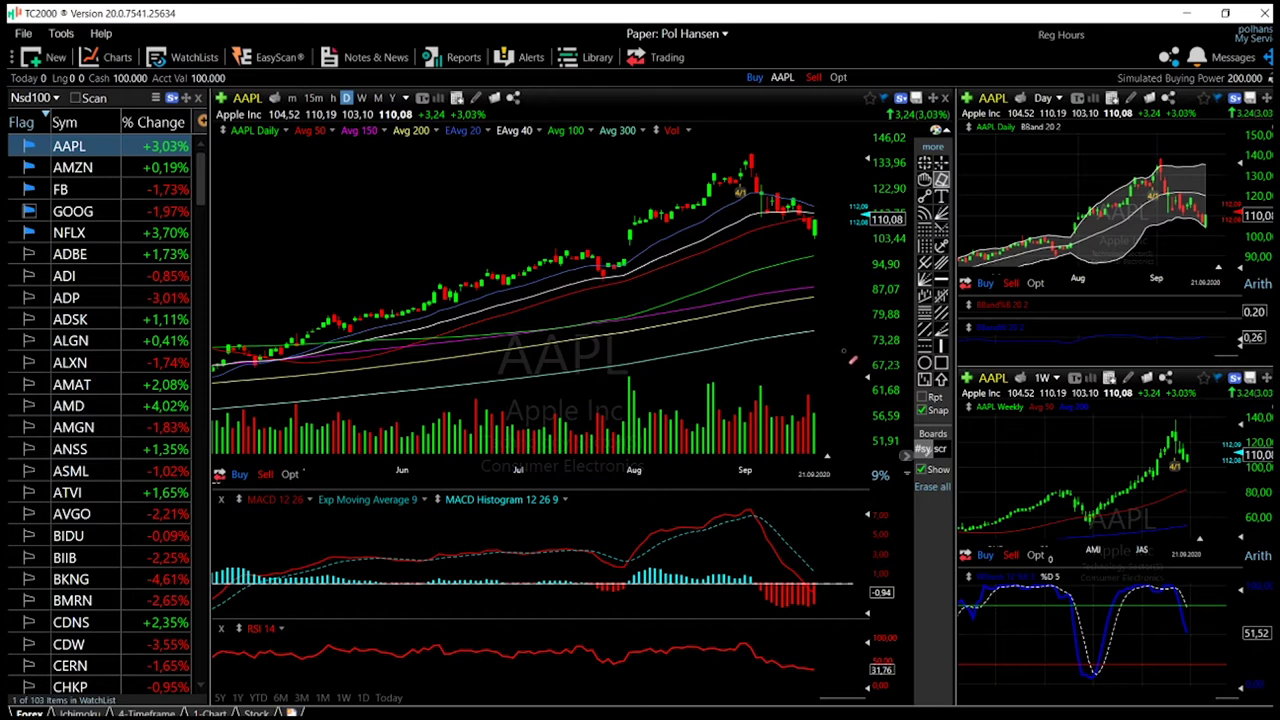
{"action": "key", "text": "Escape"}
{"action": "scroll", "coordinate": [826, 300], "scroll_direction": "down", "scroll_amount": 2}
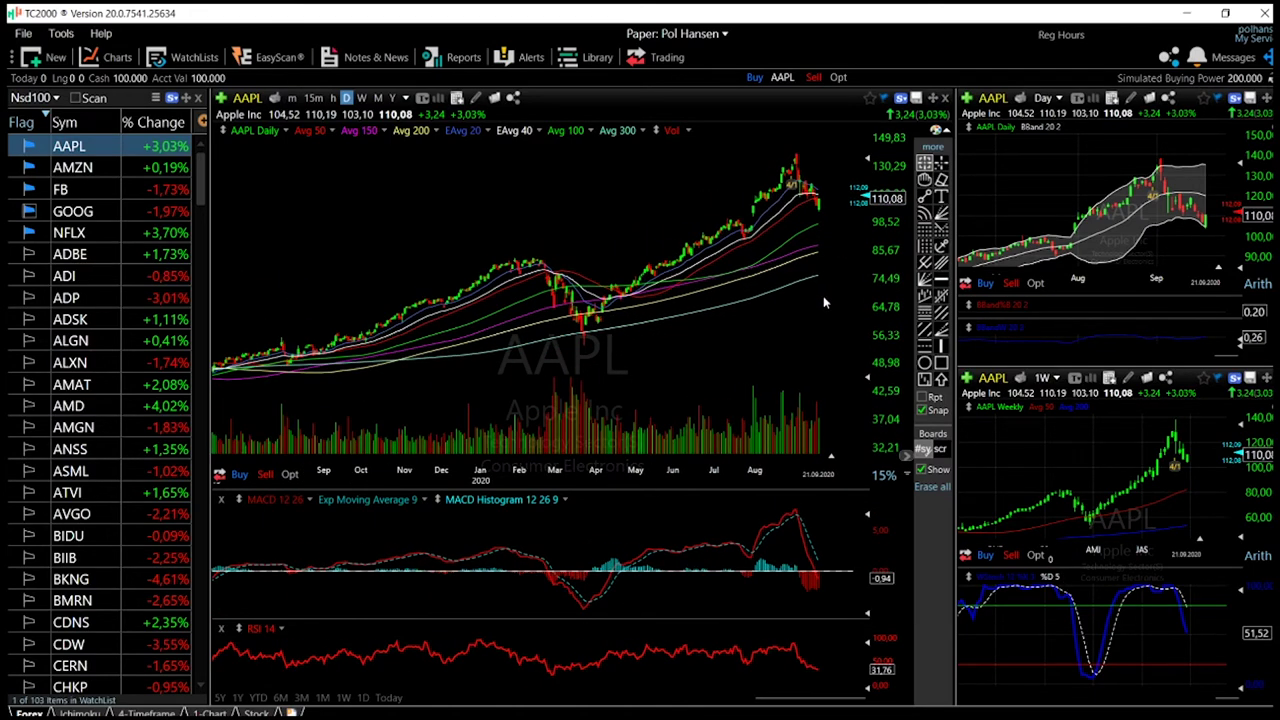
{"action": "scroll", "coordinate": [823, 301], "scroll_direction": "up", "scroll_amount": 6}
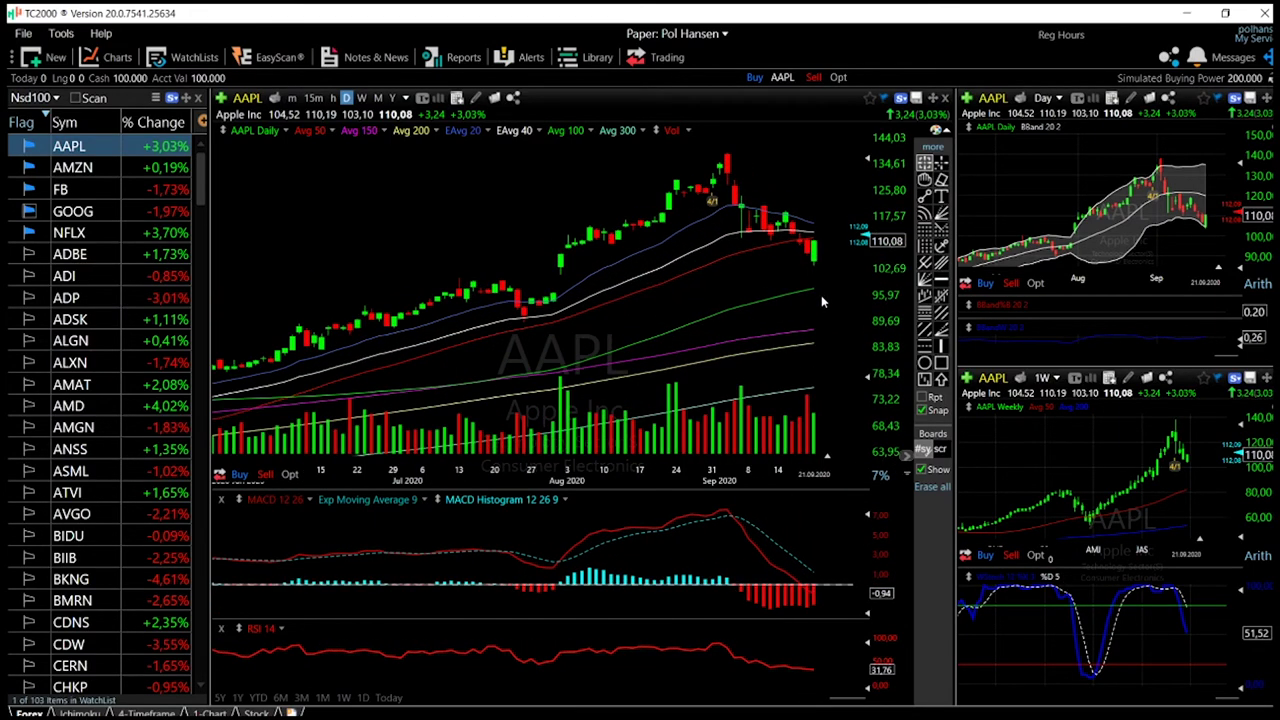
{"action": "scroll", "coordinate": [830, 312], "scroll_direction": "down", "scroll_amount": 6}
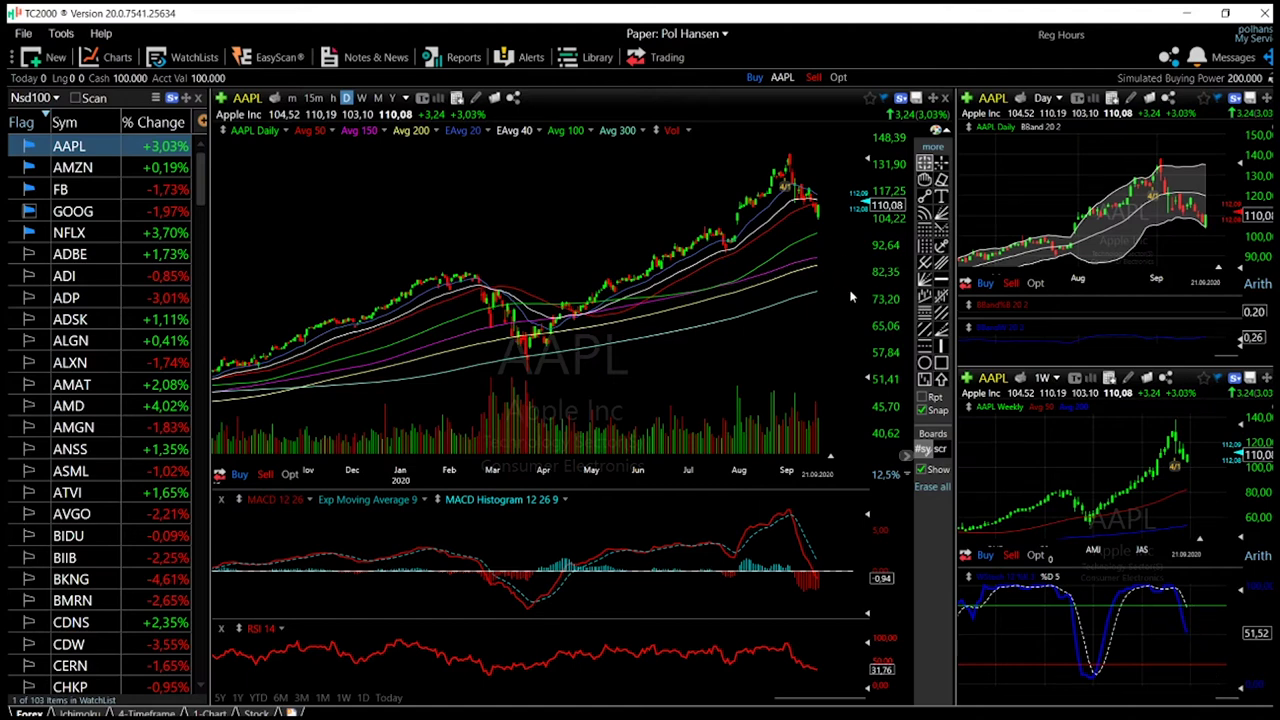
{"action": "left_click", "coordinate": [827, 233]}
{"action": "mouse_move", "coordinate": [1205, 197]}
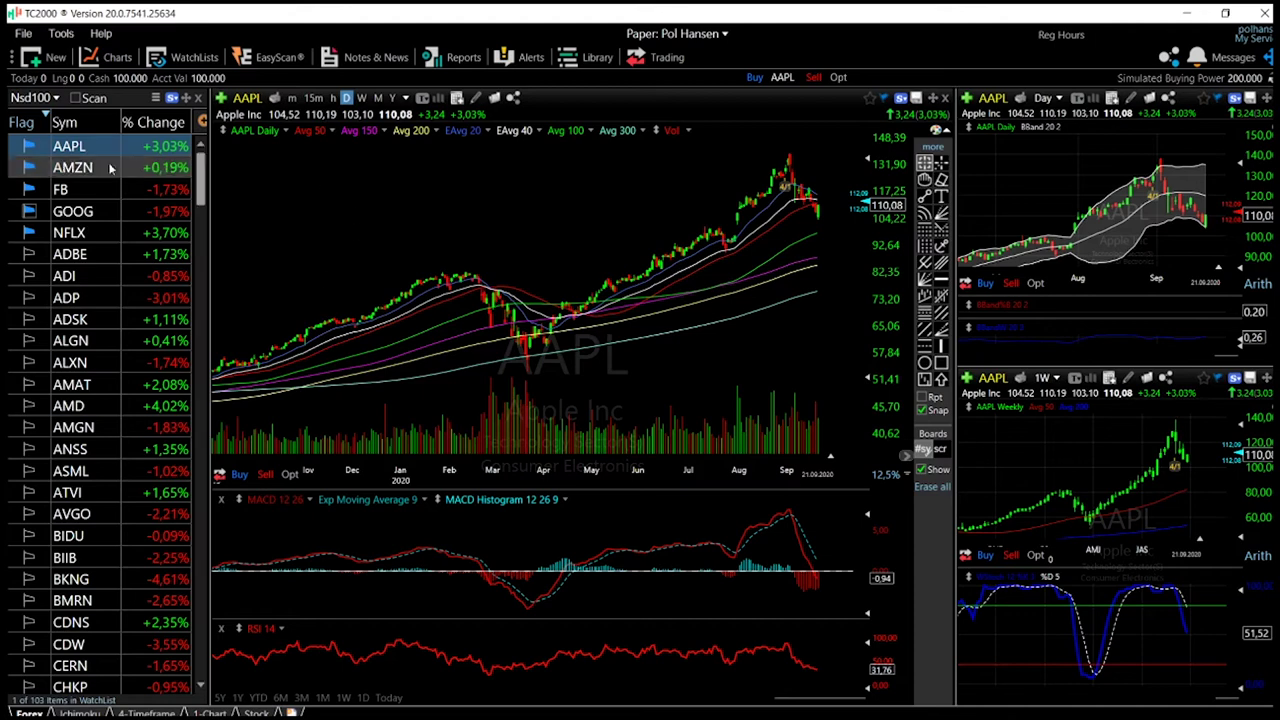
Step: Switch the charts from GOOG to Netflix (NFLX) via the watchlist
{"action": "left_click", "coordinate": [85, 213]}
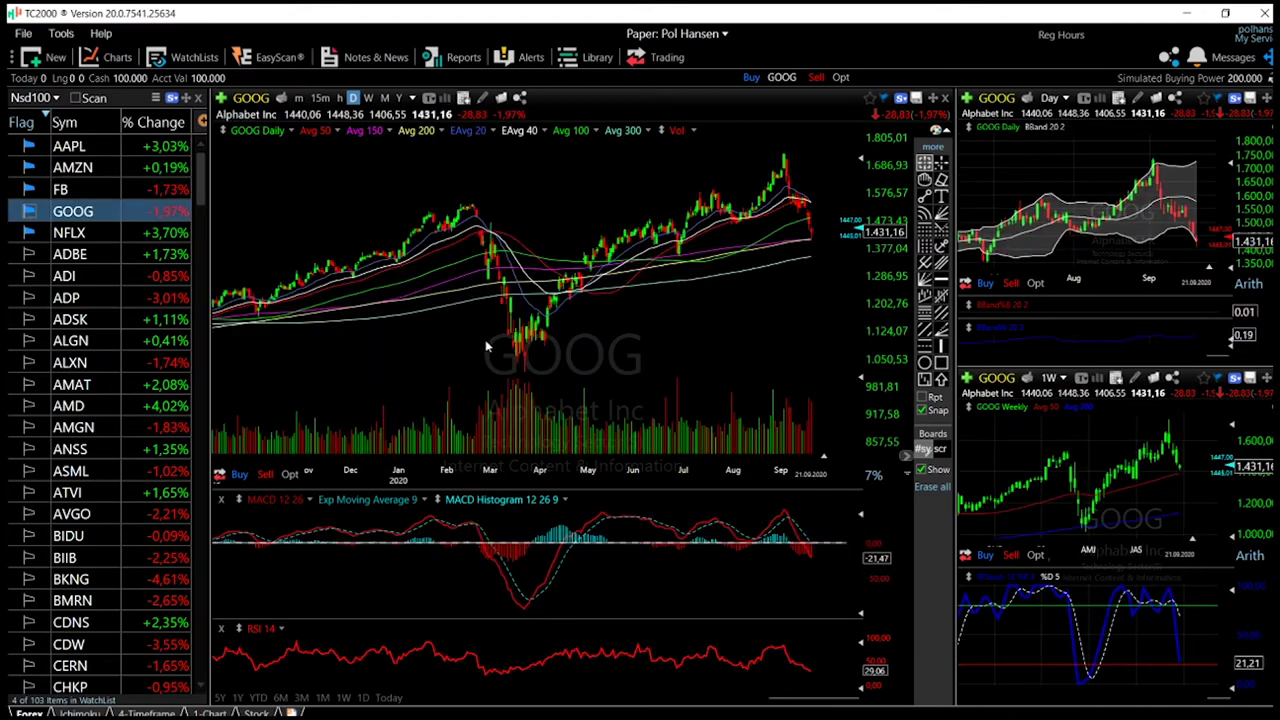
{"action": "left_click", "coordinate": [96, 233]}
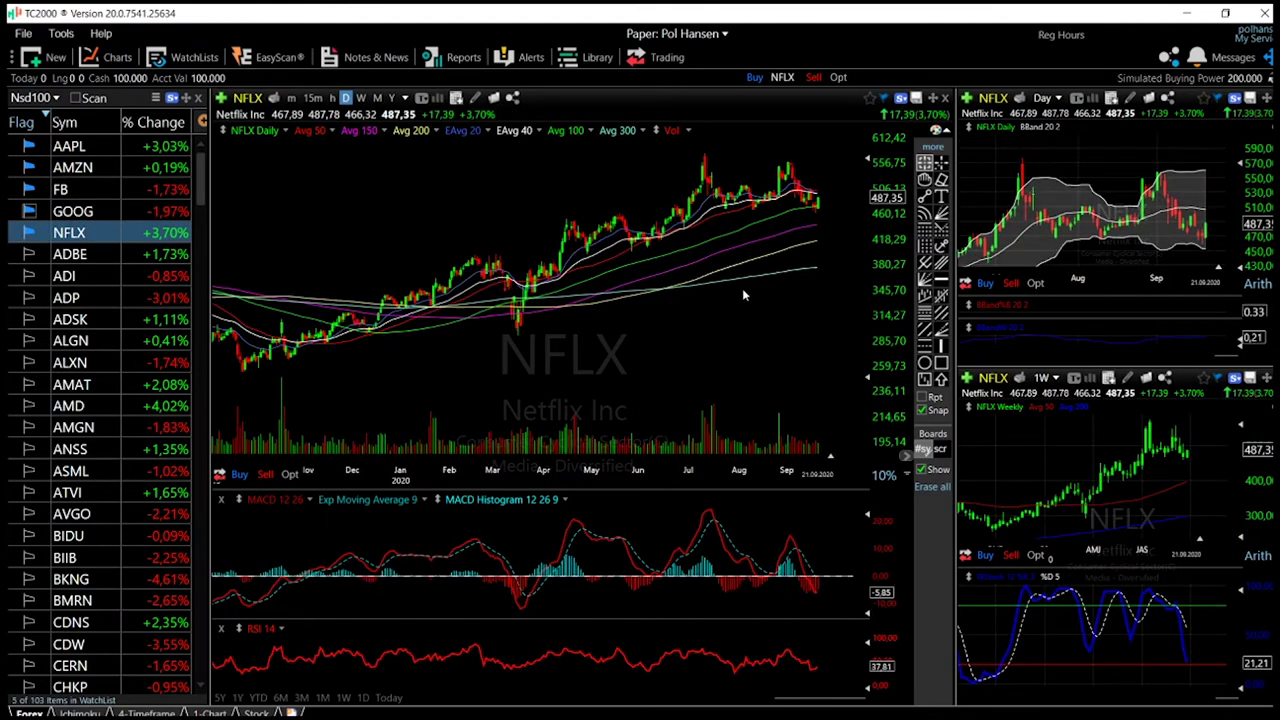
{"action": "scroll", "coordinate": [679, 331], "scroll_direction": "down", "scroll_amount": 8}
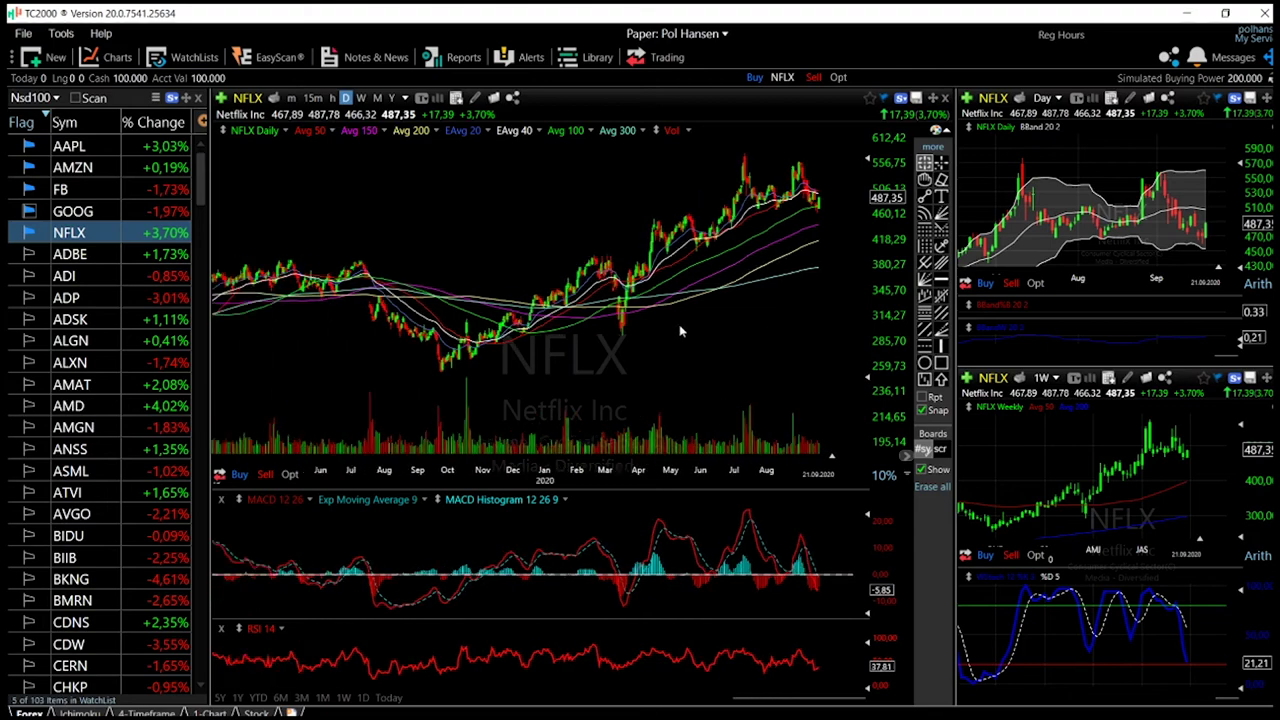
{"action": "scroll", "coordinate": [679, 328], "scroll_direction": "down", "scroll_amount": 3}
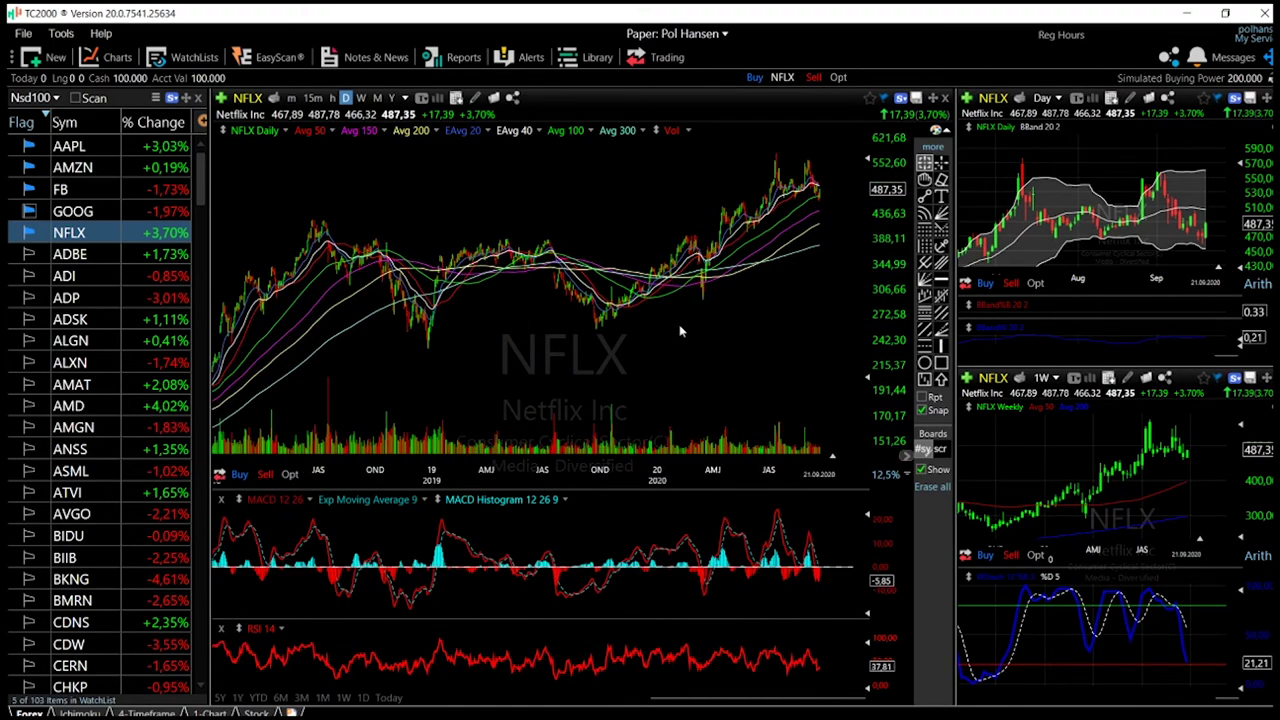
{"action": "scroll", "coordinate": [679, 331], "scroll_direction": "up", "scroll_amount": 5}
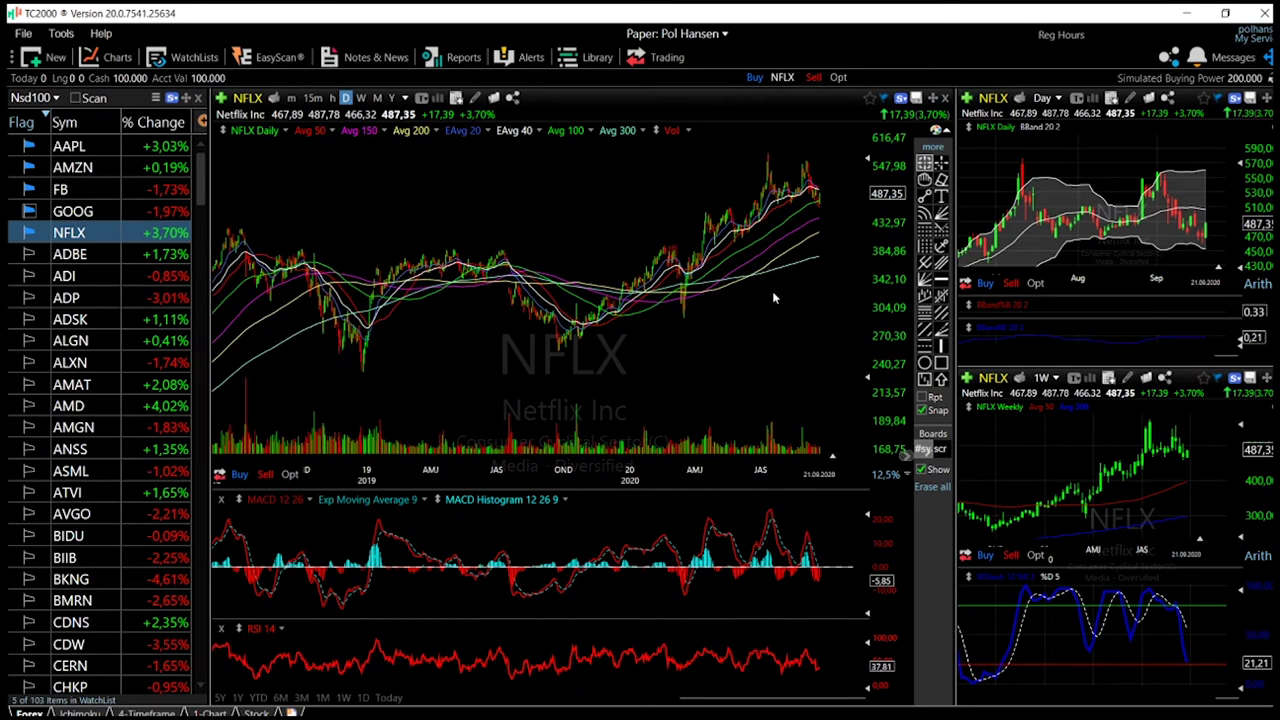
Step: Zoom the NFLX daily chart out and back in to review January–September 2020
{"action": "scroll", "coordinate": [772, 296], "scroll_direction": "down", "scroll_amount": 3}
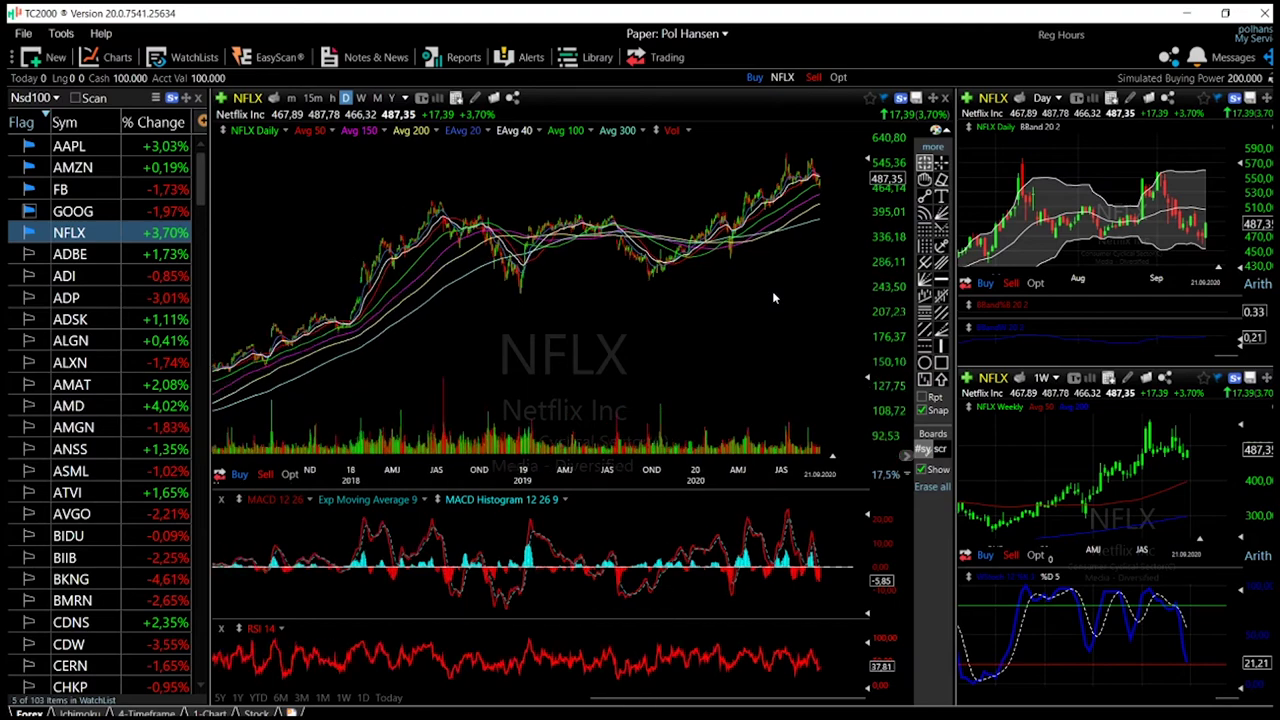
{"action": "scroll", "coordinate": [772, 297], "scroll_direction": "down", "scroll_amount": 2}
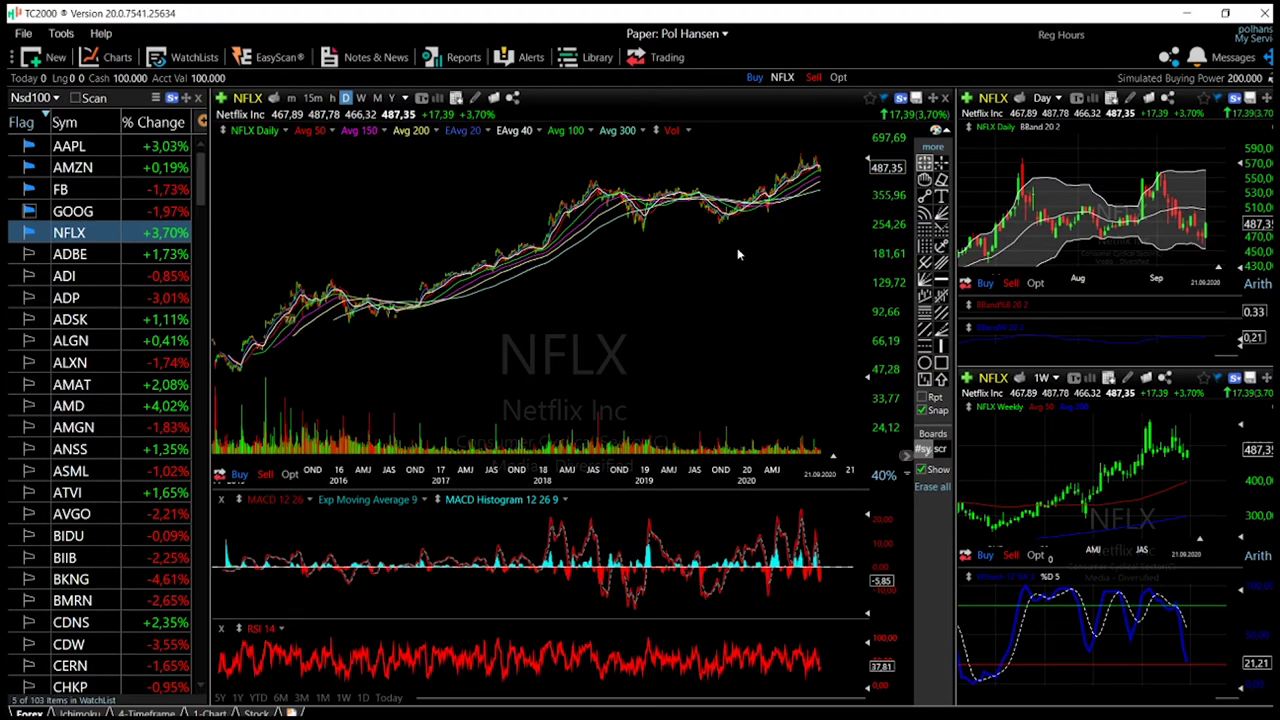
{"action": "scroll", "coordinate": [800, 257], "scroll_direction": "up", "scroll_amount": 5}
{"action": "scroll", "coordinate": [810, 265], "scroll_direction": "up", "scroll_amount": 3}
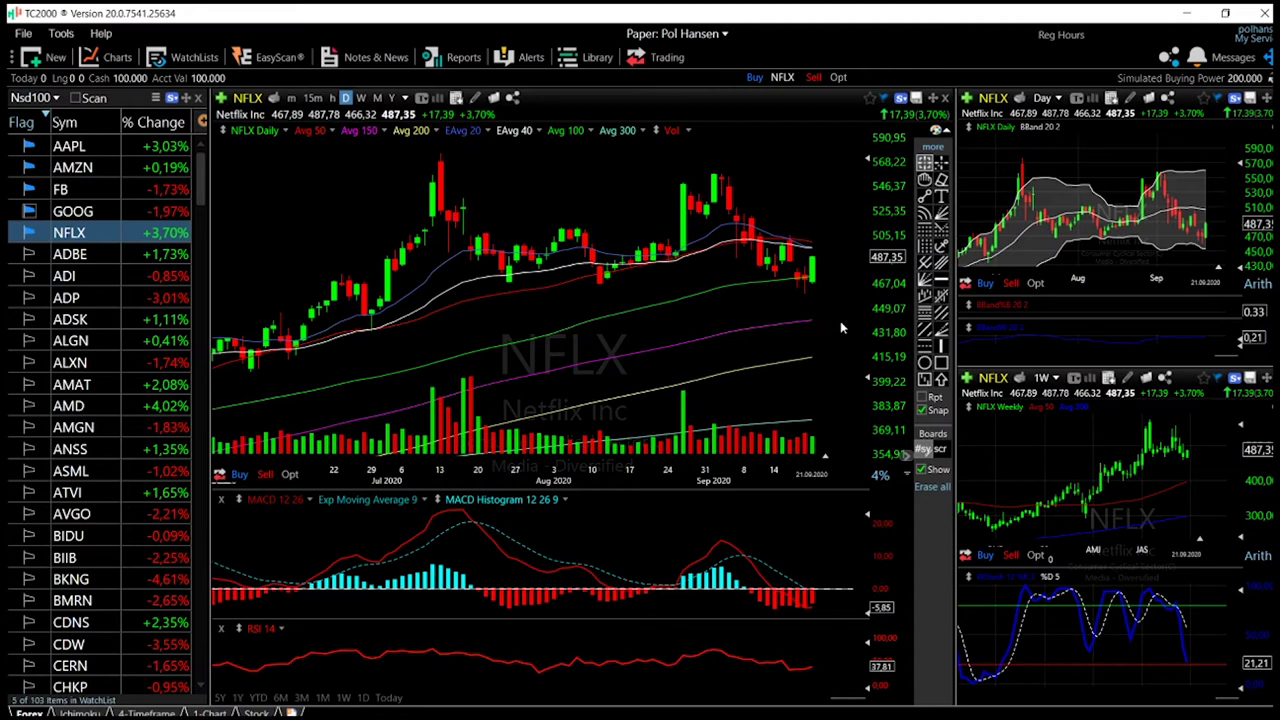
{"action": "scroll", "coordinate": [836, 327], "scroll_direction": "down", "scroll_amount": 2}
{"action": "scroll", "coordinate": [836, 327], "scroll_direction": "down", "scroll_amount": 2}
{"action": "scroll", "coordinate": [836, 327], "scroll_direction": "down", "scroll_amount": 2}
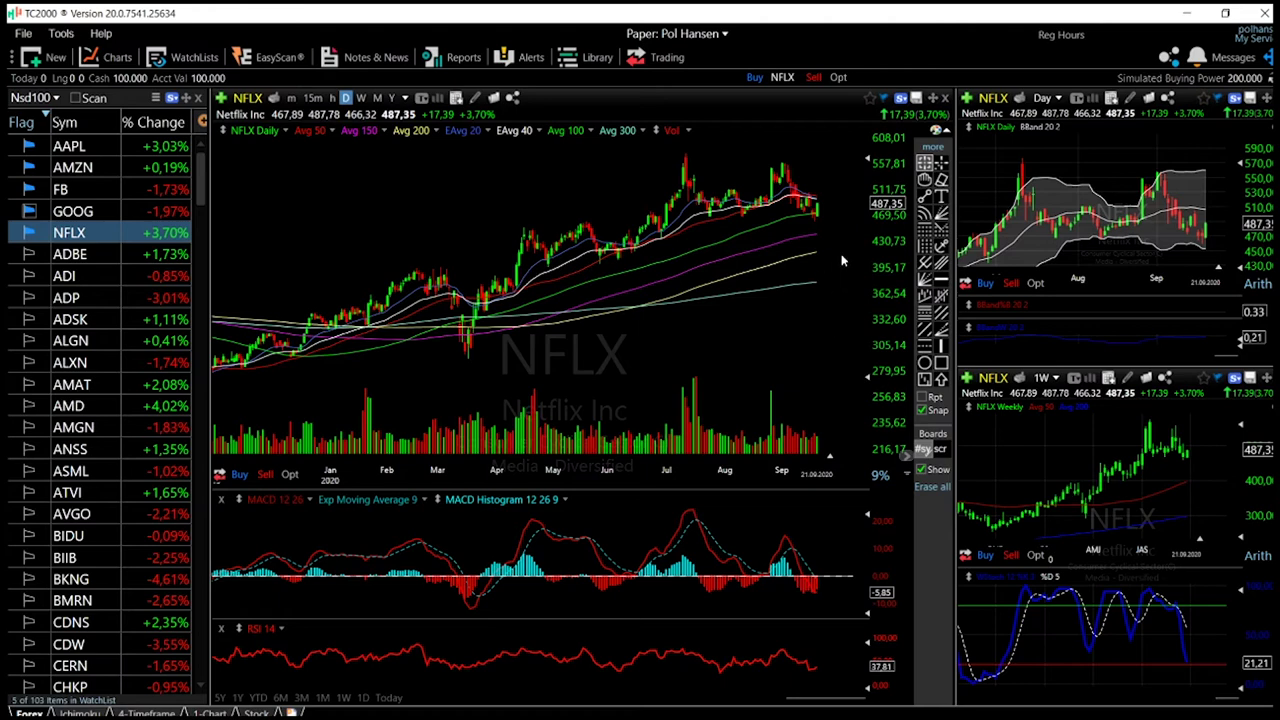
{"action": "scroll", "coordinate": [843, 263], "scroll_direction": "up", "scroll_amount": 5}
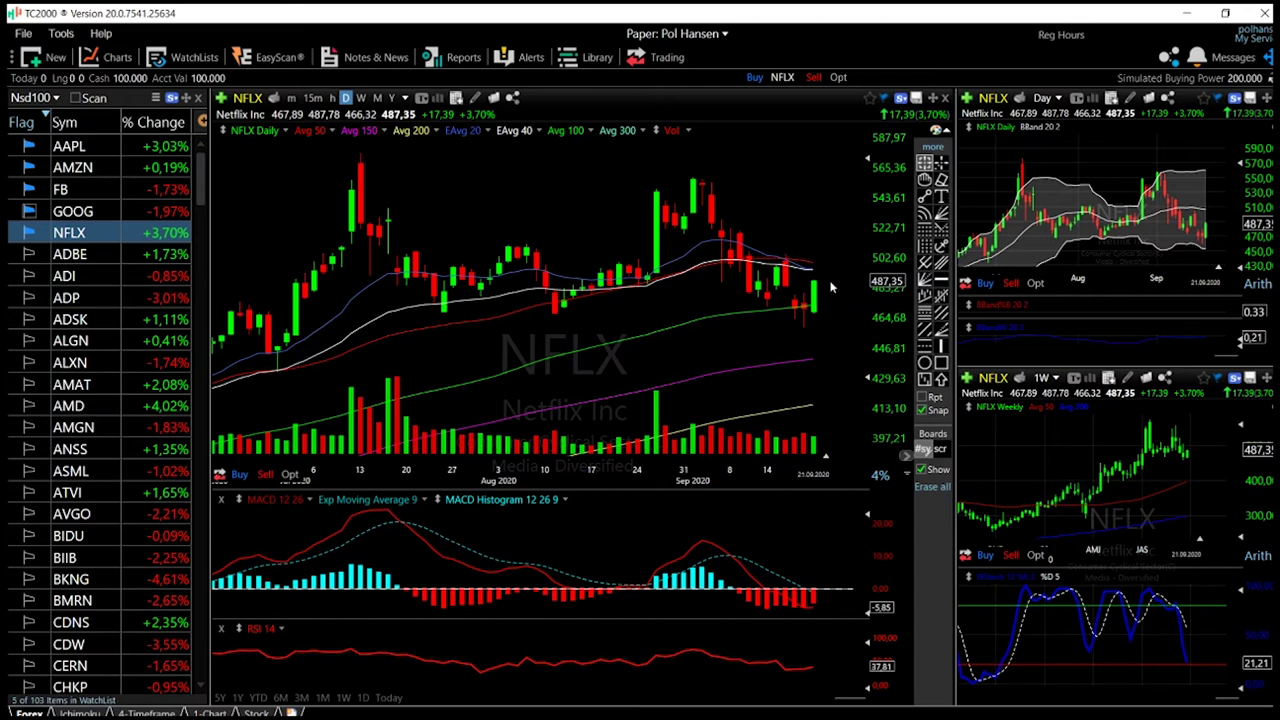
Step: Draw a horizontal resistance line at 499.54 on the NFLX chart and review it
{"action": "left_click", "coordinate": [940, 280]}
{"action": "left_click", "coordinate": [823, 262]}
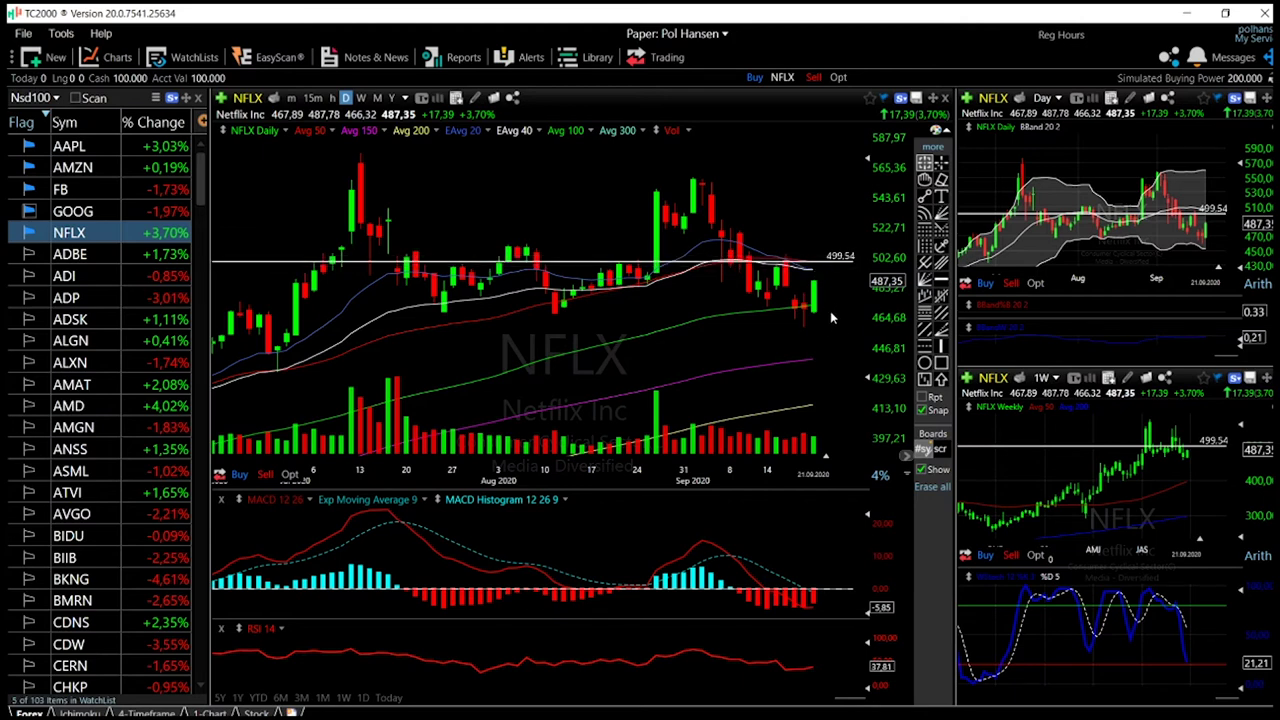
{"action": "scroll", "coordinate": [831, 311], "scroll_direction": "down", "scroll_amount": 2}
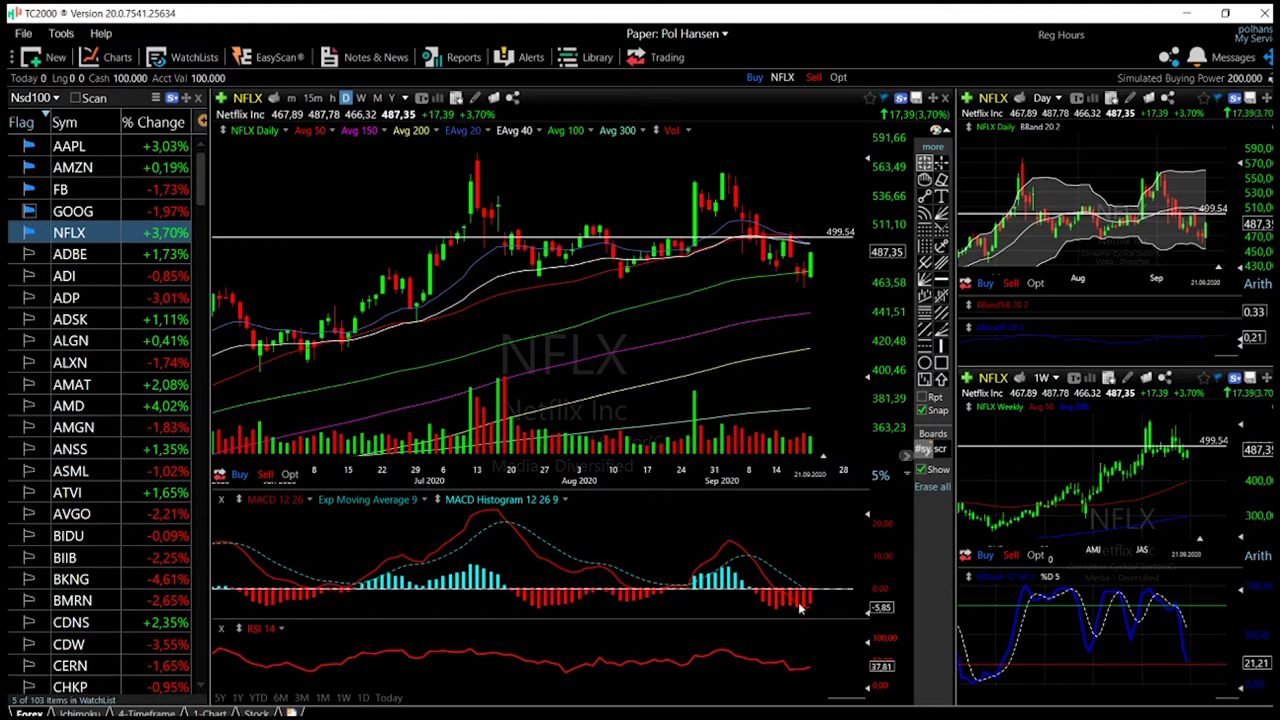
{"action": "scroll", "coordinate": [798, 612], "scroll_direction": "up", "scroll_amount": 3}
{"action": "scroll", "coordinate": [798, 618], "scroll_direction": "up", "scroll_amount": 2}
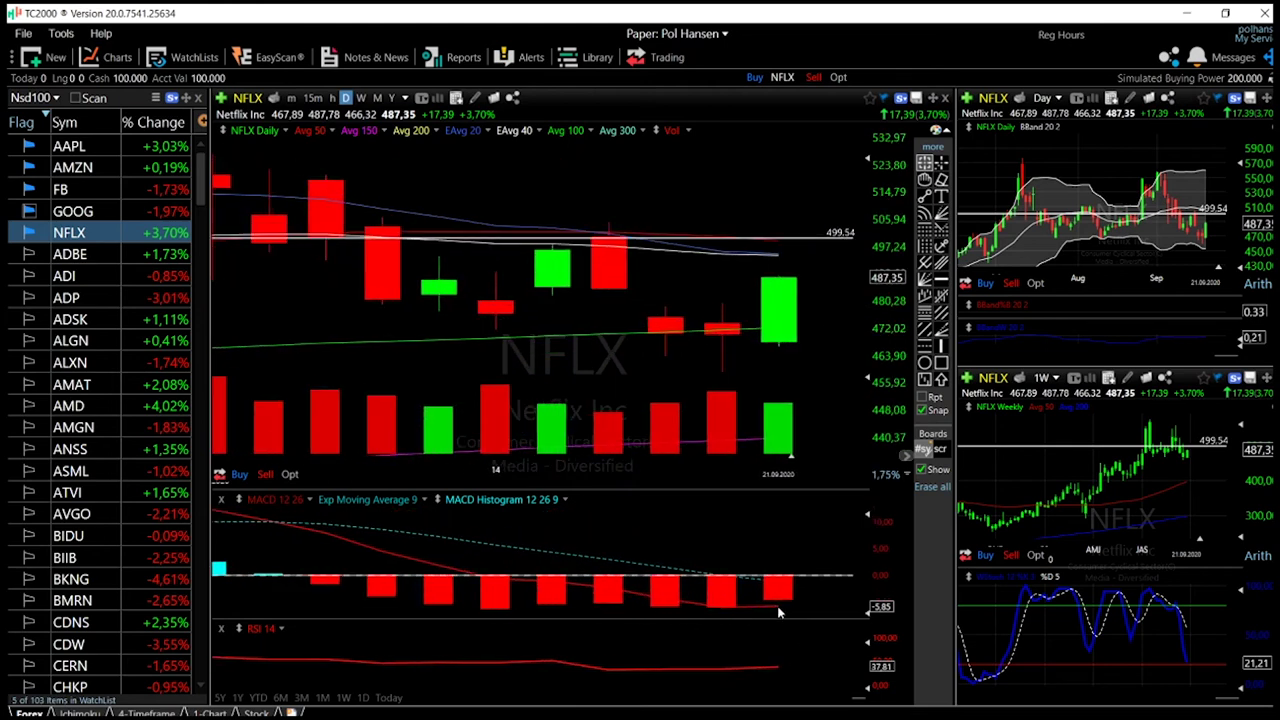
{"action": "scroll", "coordinate": [803, 570], "scroll_direction": "down", "scroll_amount": 5}
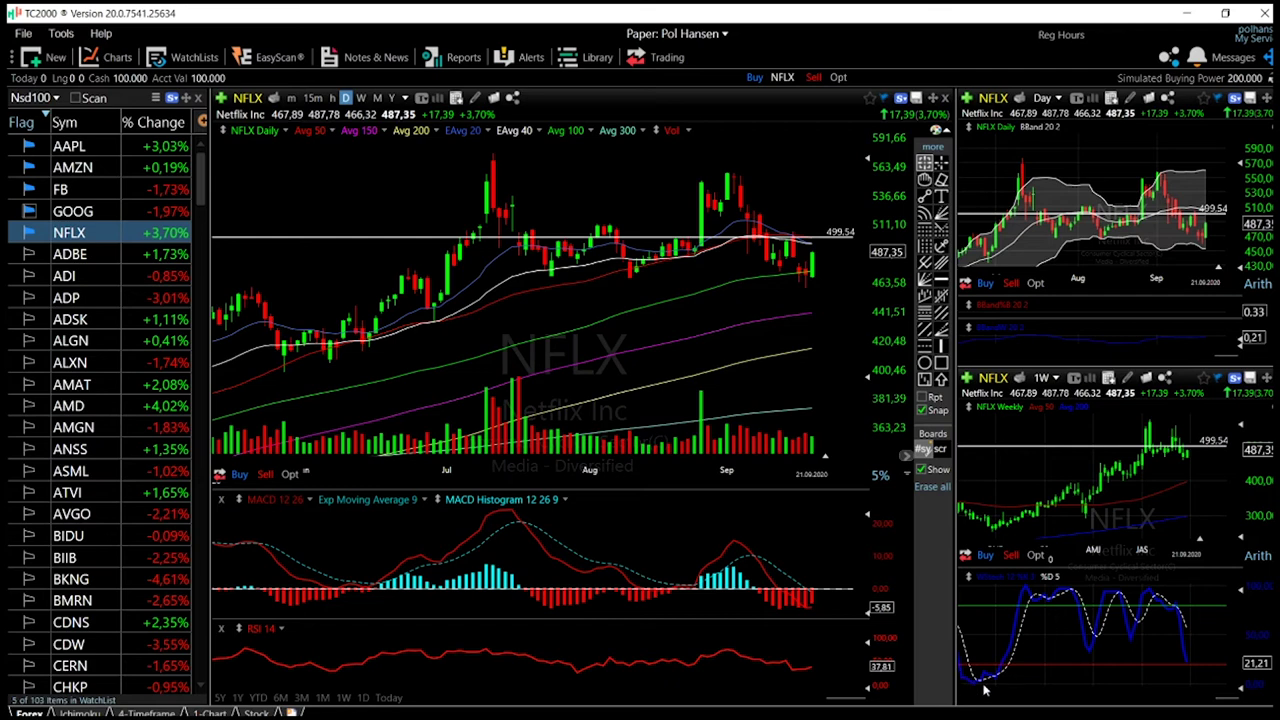
{"action": "scroll", "coordinate": [1082, 664], "scroll_direction": "up", "scroll_amount": 1}
{"action": "scroll", "coordinate": [1081, 660], "scroll_direction": "down", "scroll_amount": 5}
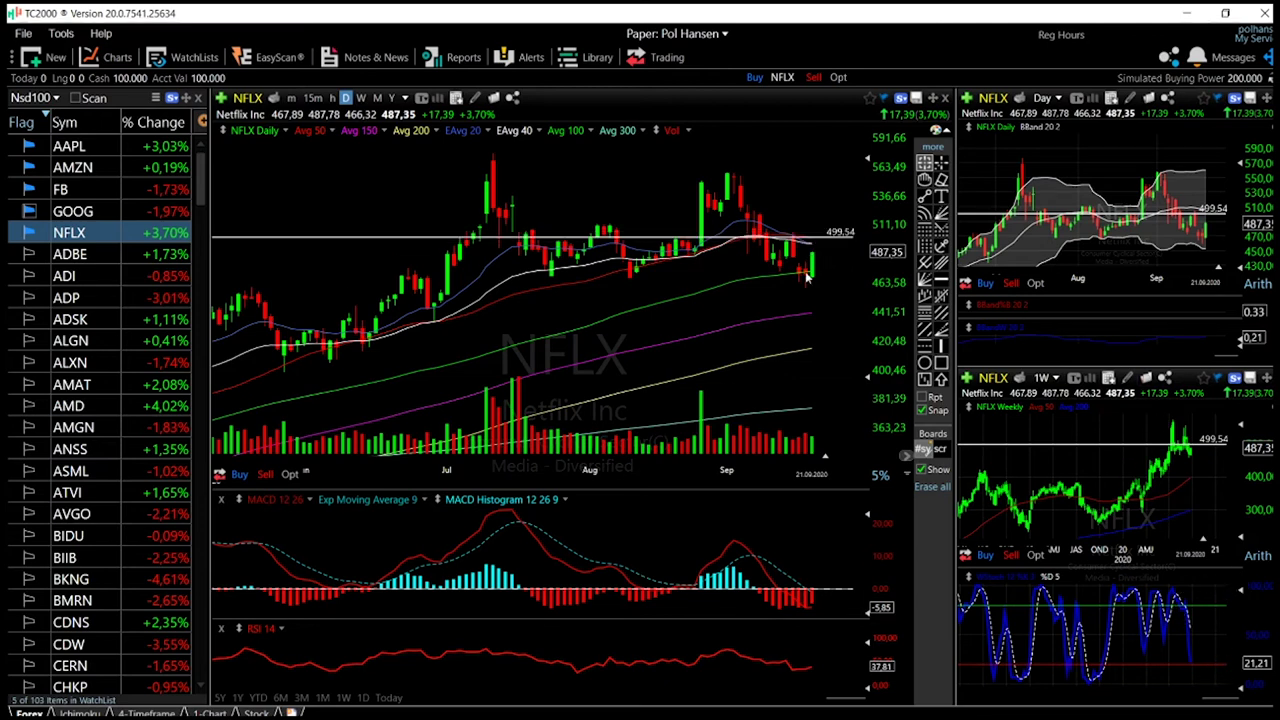
Step: Add a horizontal line at 467.89, then erase both the 499.54 and 467.89 lines
{"action": "left_click", "coordinate": [941, 280]}
{"action": "left_click", "coordinate": [820, 271]}
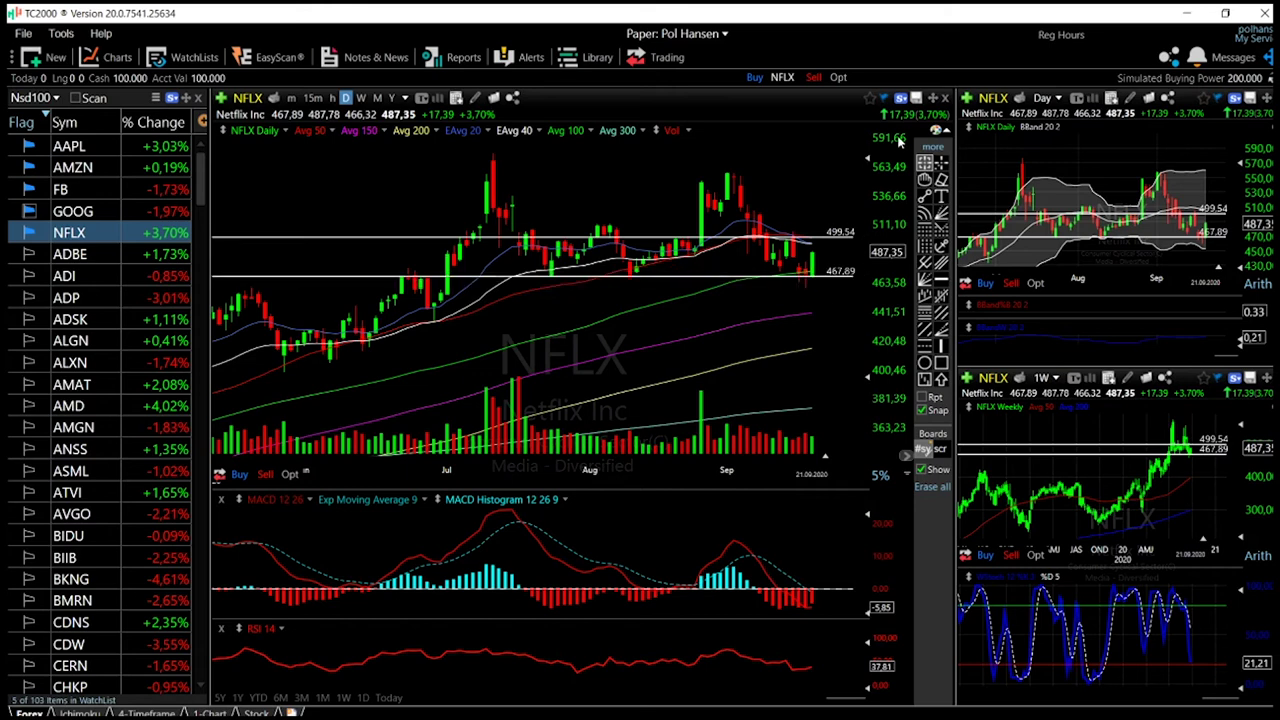
{"action": "left_click", "coordinate": [941, 179]}
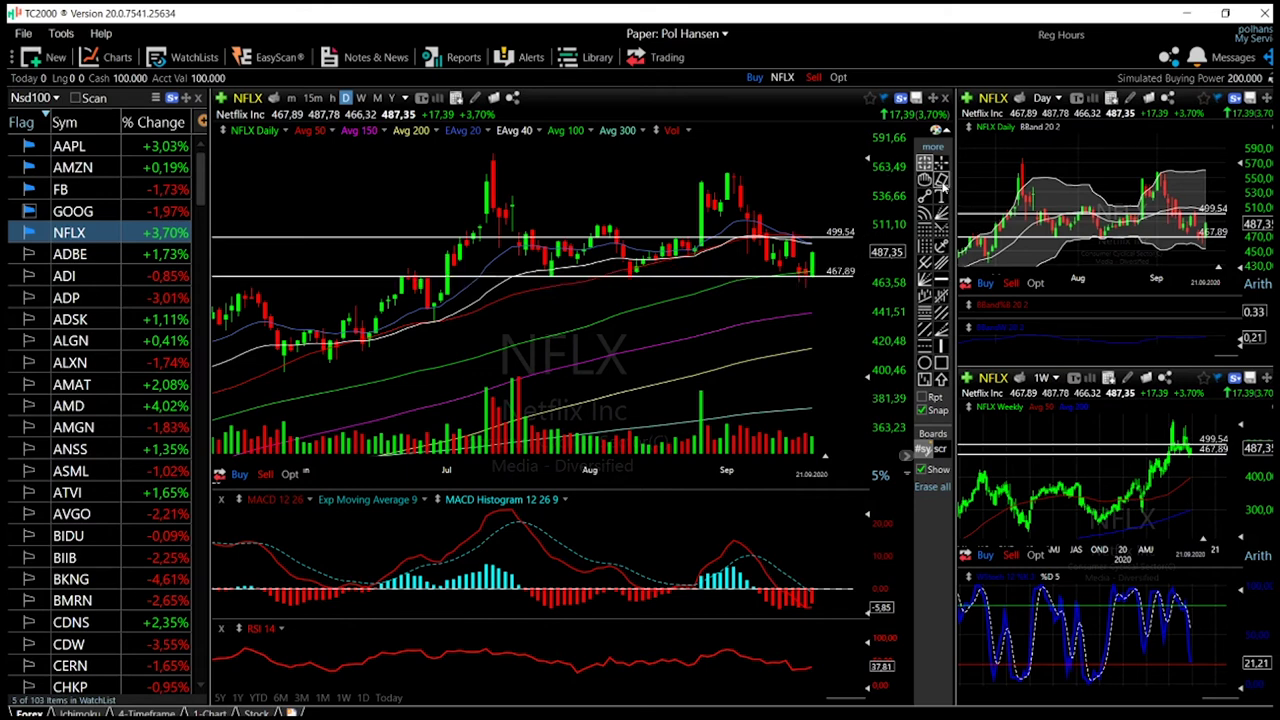
{"action": "left_click", "coordinate": [836, 250]}
{"action": "left_click", "coordinate": [838, 276]}
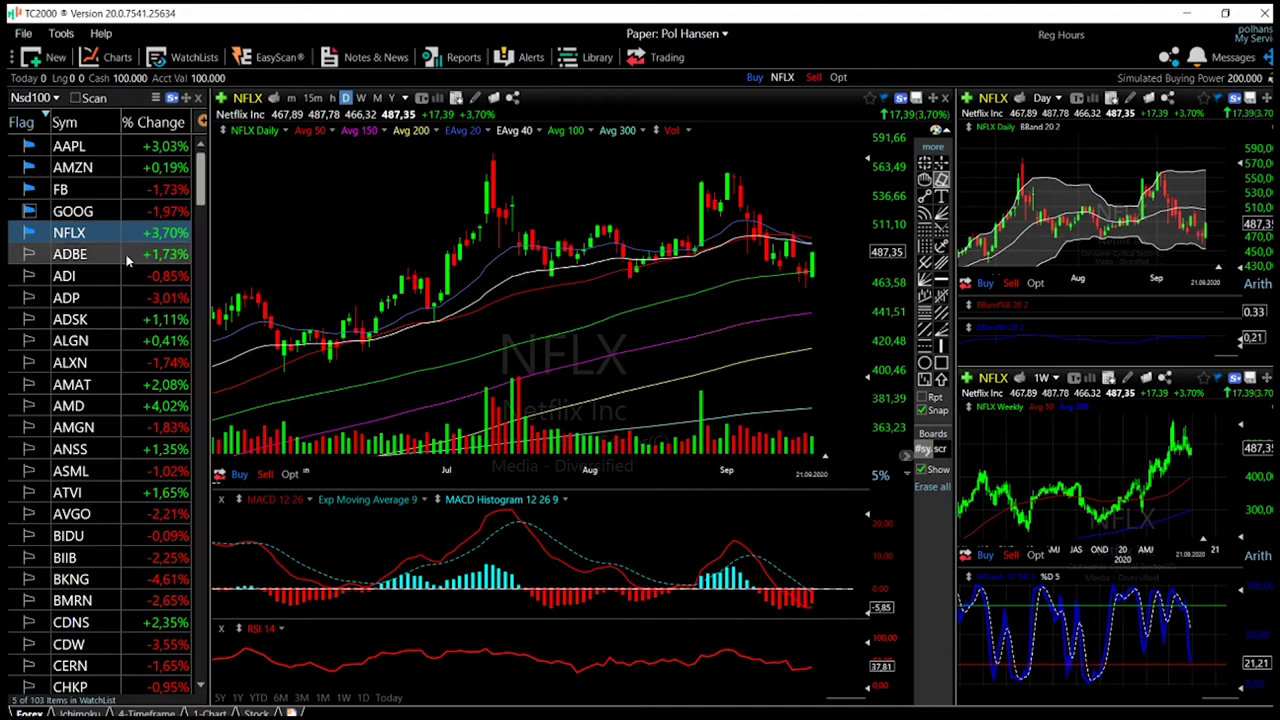
Step: Show GOOG on all charts, zoom out, and measure from the March low to the September high
{"action": "left_click", "coordinate": [73, 211]}
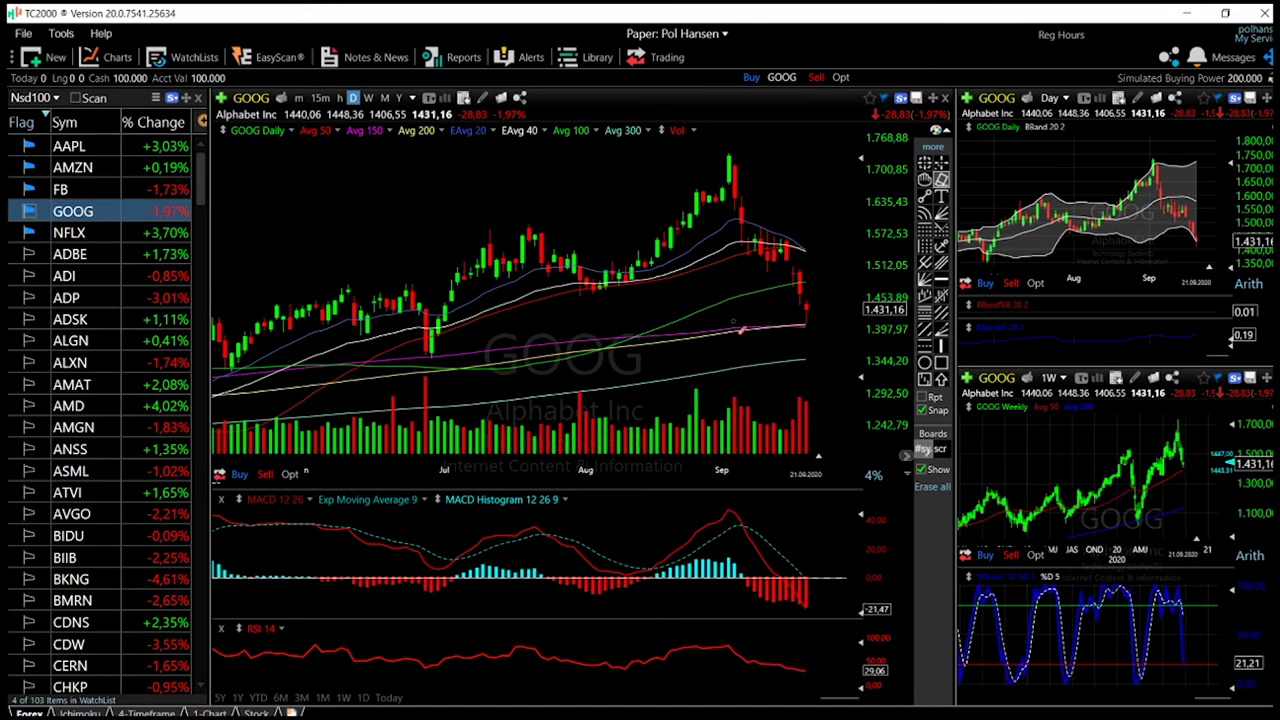
{"action": "scroll", "coordinate": [745, 340], "scroll_direction": "down", "scroll_amount": 5}
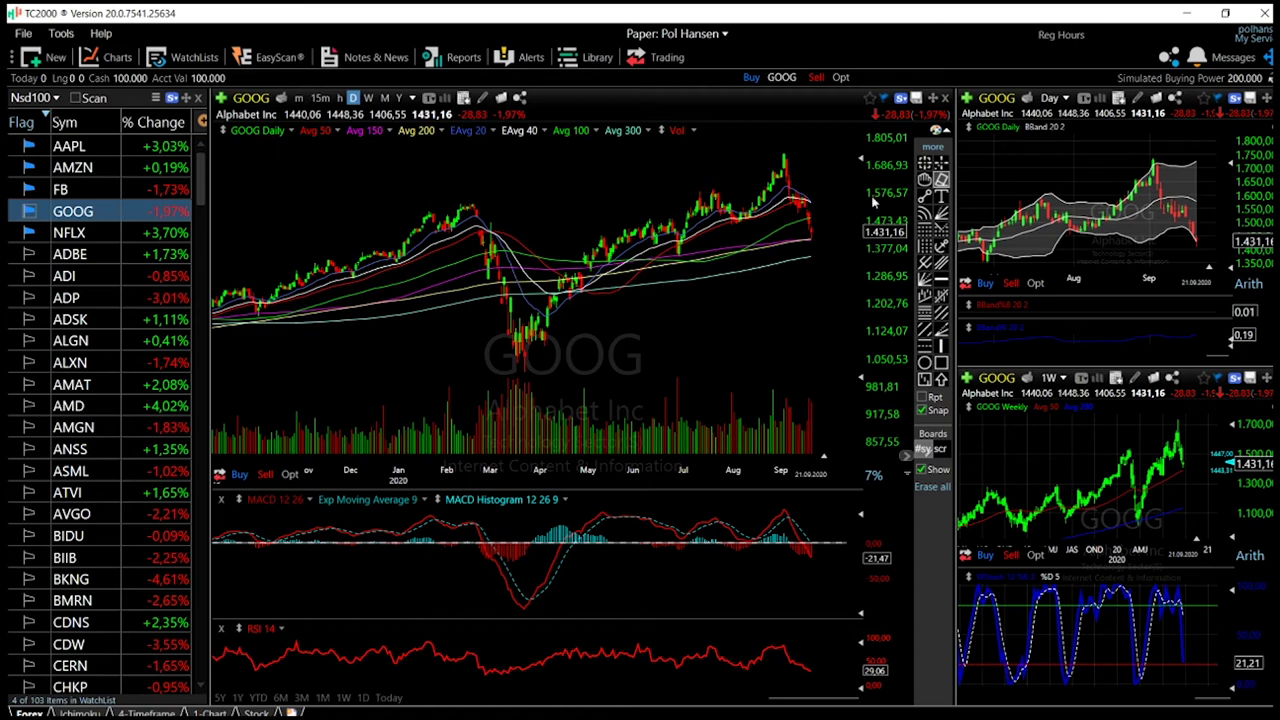
{"action": "left_click", "coordinate": [924, 163]}
{"action": "left_click_drag", "start_coordinate": [785, 160], "coordinate": [812, 239]}
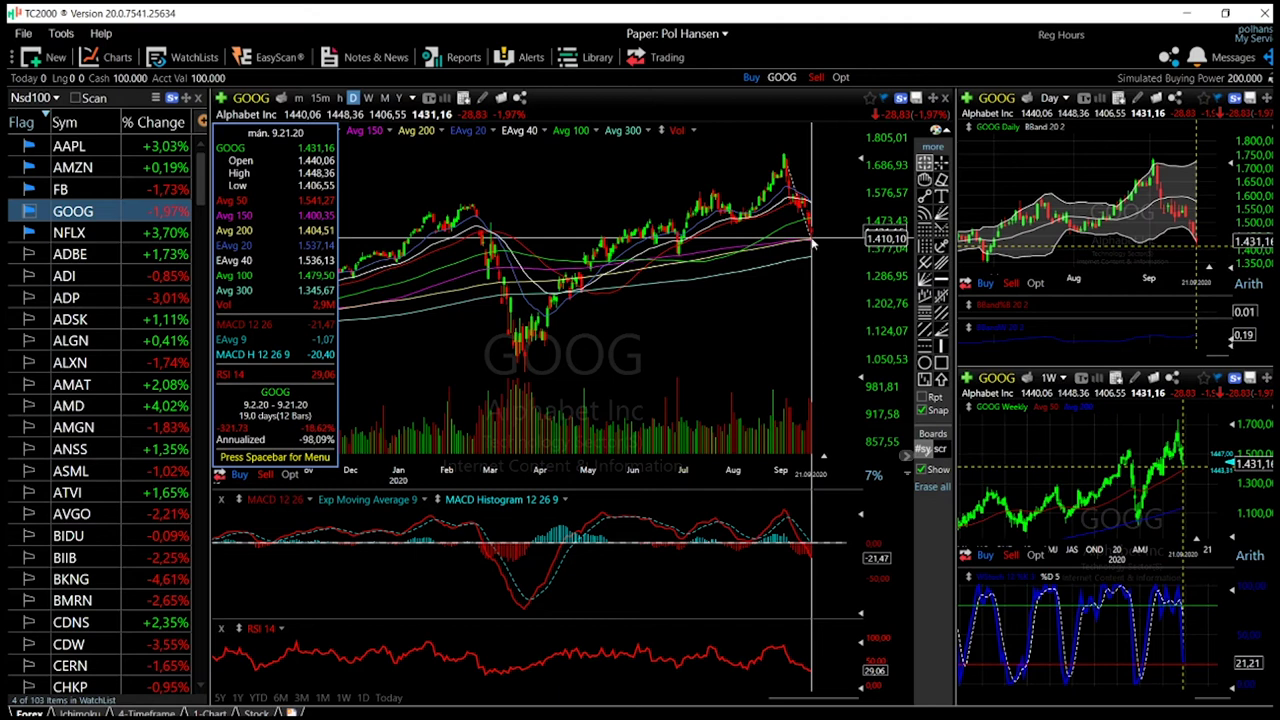
{"action": "left_click_drag", "start_coordinate": [812, 239], "coordinate": [810, 245]}
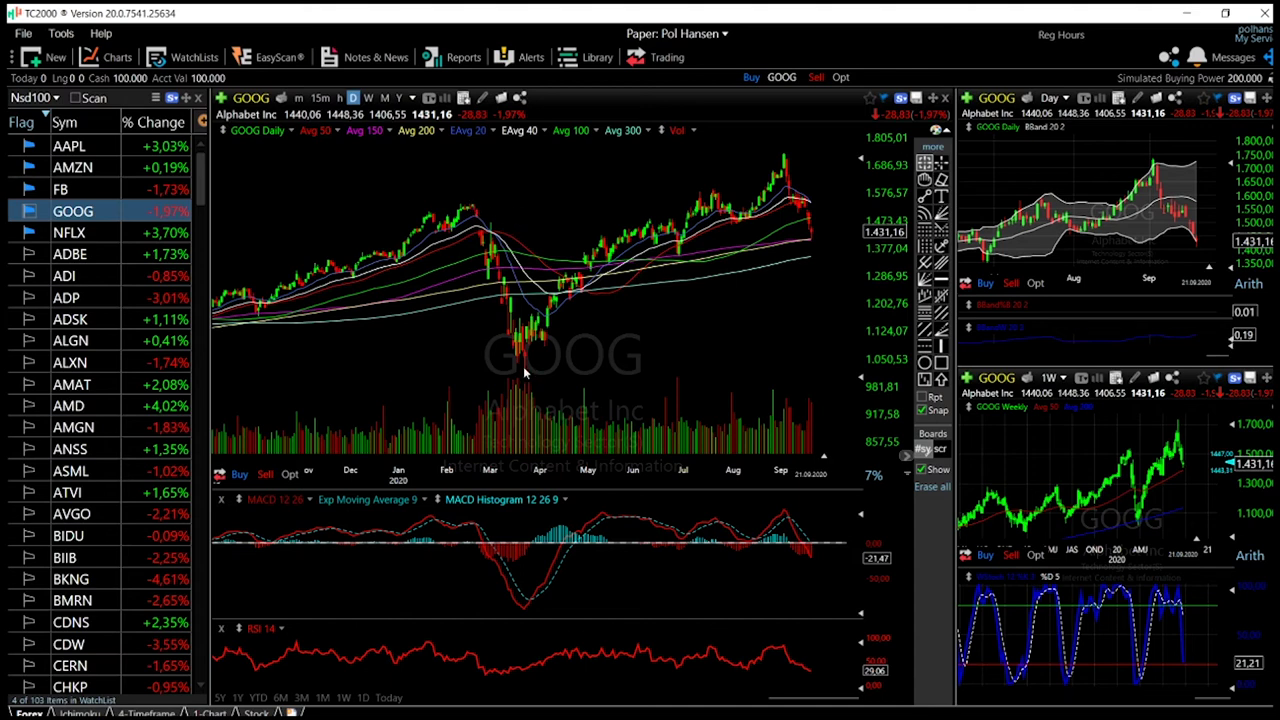
{"action": "mouse_move", "coordinate": [524, 373]}
{"action": "left_mouse_down"}
{"action": "mouse_move", "coordinate": [690, 215]}
{"action": "mouse_move", "coordinate": [770, 185]}
{"action": "mouse_move", "coordinate": [790, 160]}
{"action": "left_mouse_up"}
{"action": "scroll", "coordinate": [823, 273], "scroll_direction": "up", "scroll_amount": 5}
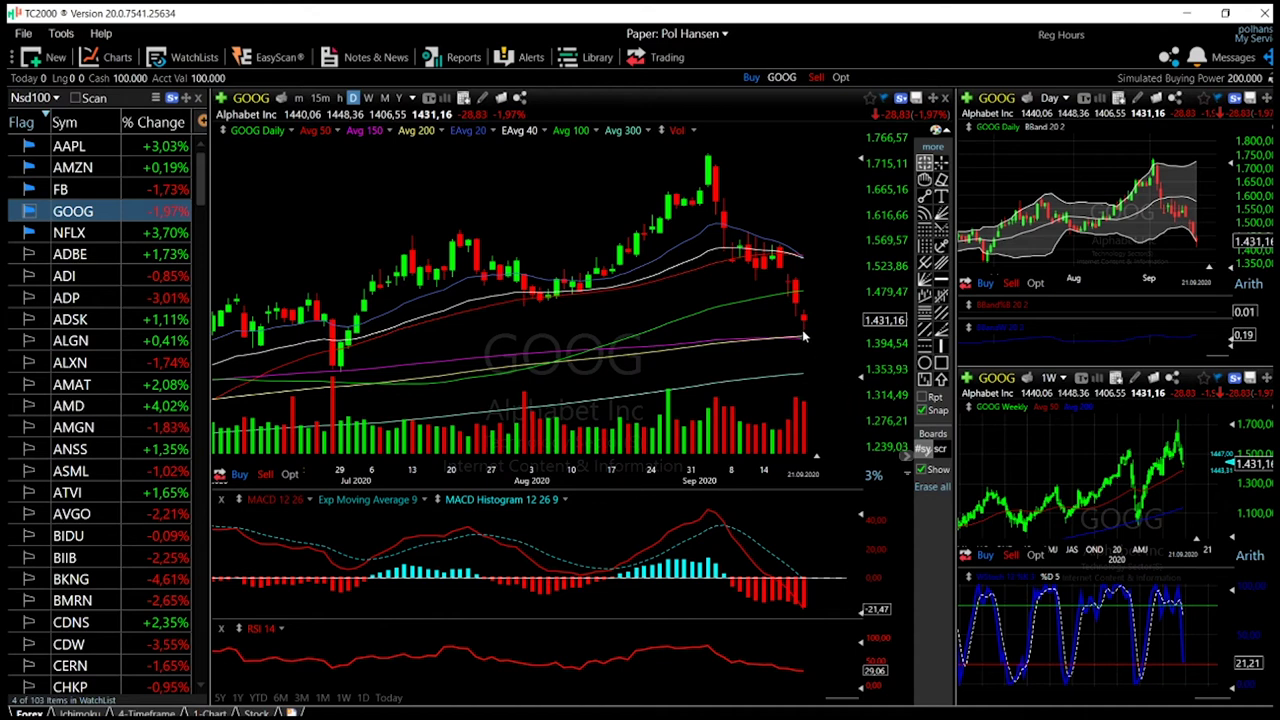
{"action": "scroll", "coordinate": [780, 340], "scroll_direction": "down", "scroll_amount": 1}
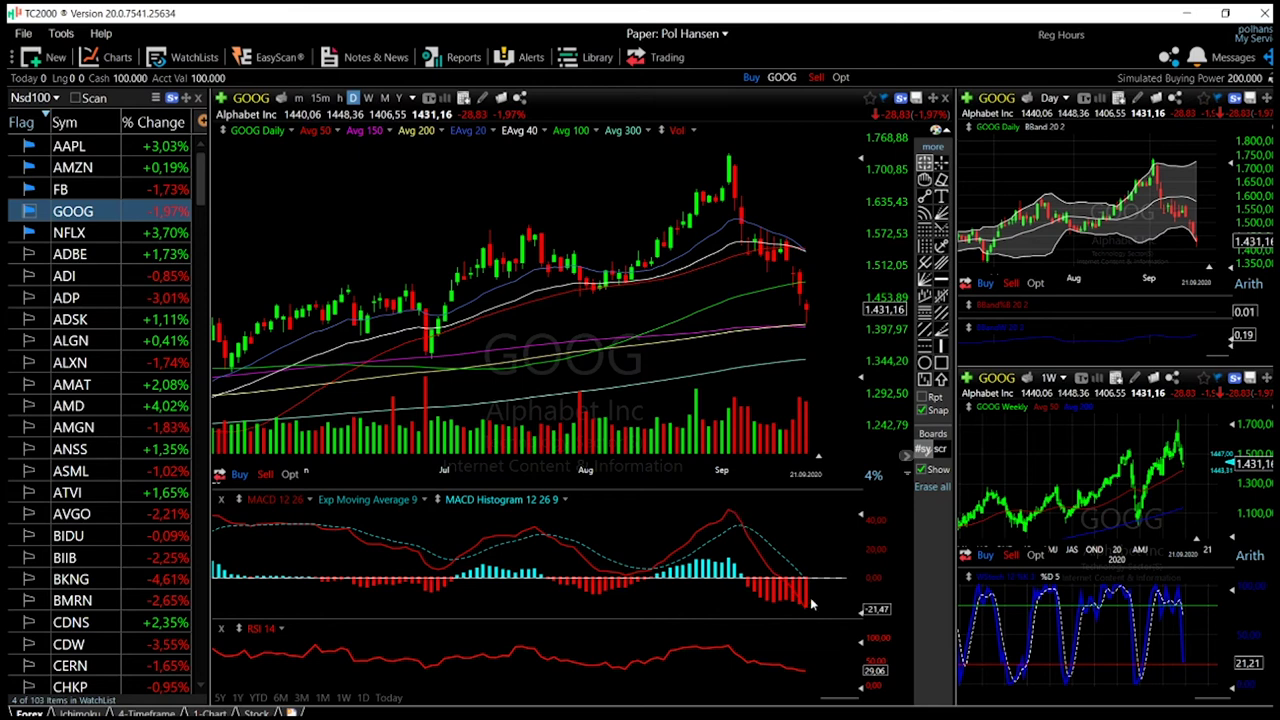
{"action": "scroll", "coordinate": [812, 603], "scroll_direction": "up", "scroll_amount": 5}
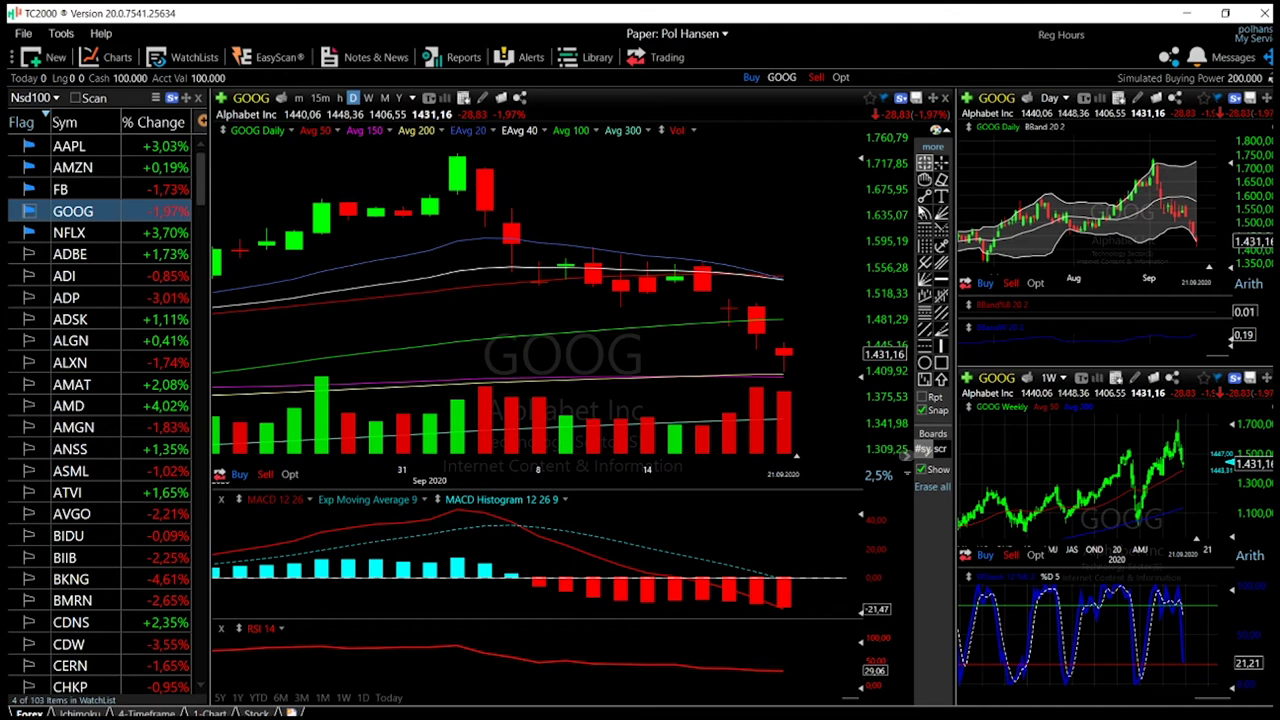
{"action": "scroll", "coordinate": [785, 688], "scroll_direction": "down", "scroll_amount": 4}
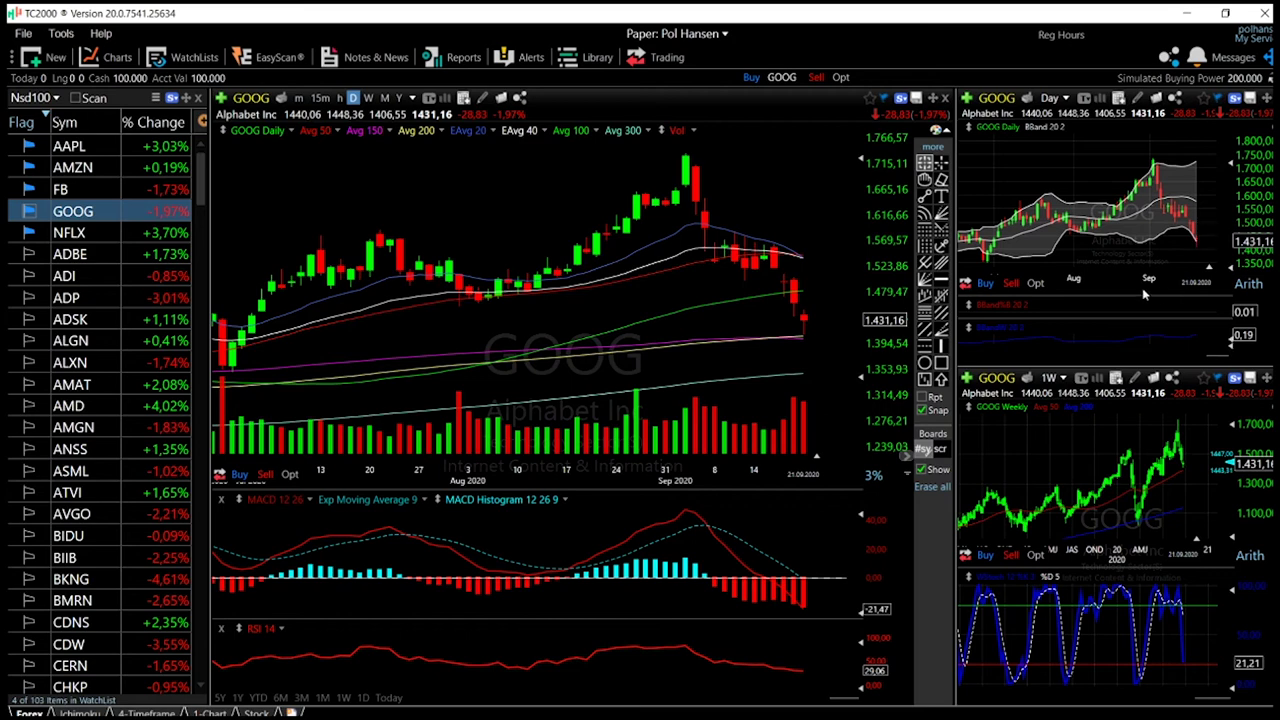
{"action": "scroll", "coordinate": [582, 410], "scroll_direction": "down", "scroll_amount": 3}
{"action": "scroll", "coordinate": [585, 412], "scroll_direction": "up", "scroll_amount": 2}
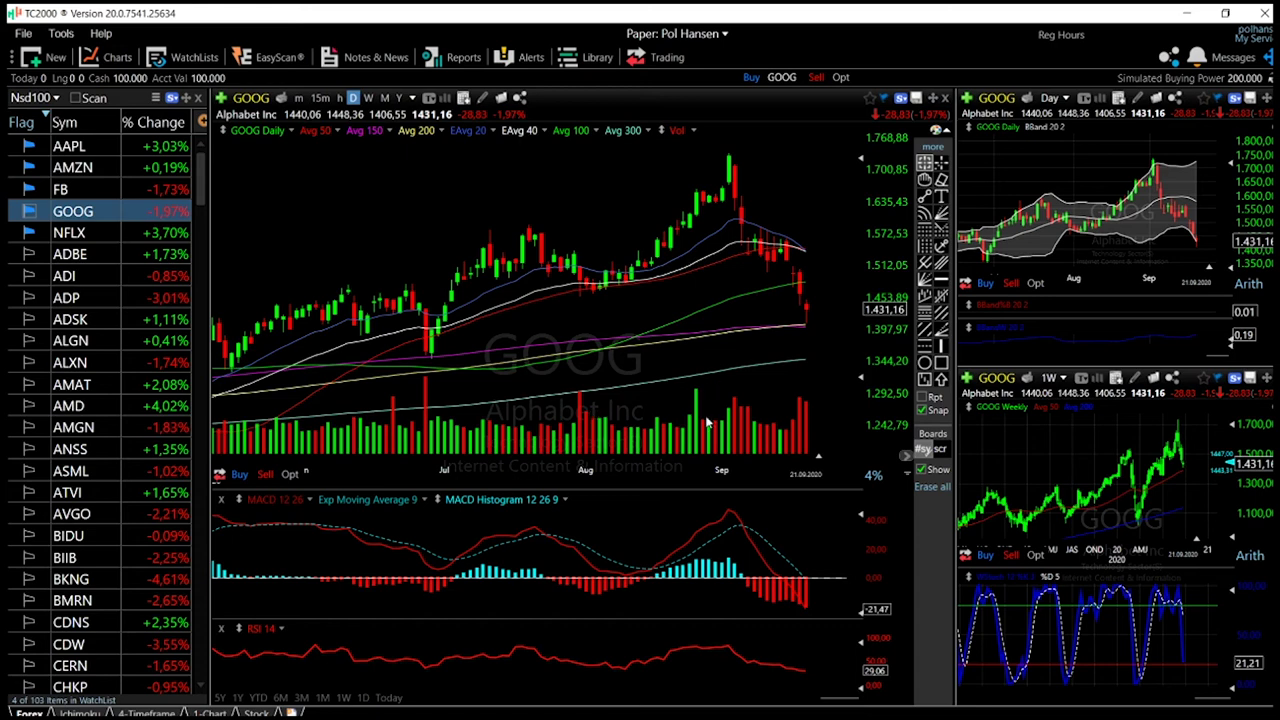
{"action": "scroll", "coordinate": [682, 400], "scroll_direction": "down", "scroll_amount": 3}
{"action": "scroll", "coordinate": [680, 400], "scroll_direction": "down", "scroll_amount": 1}
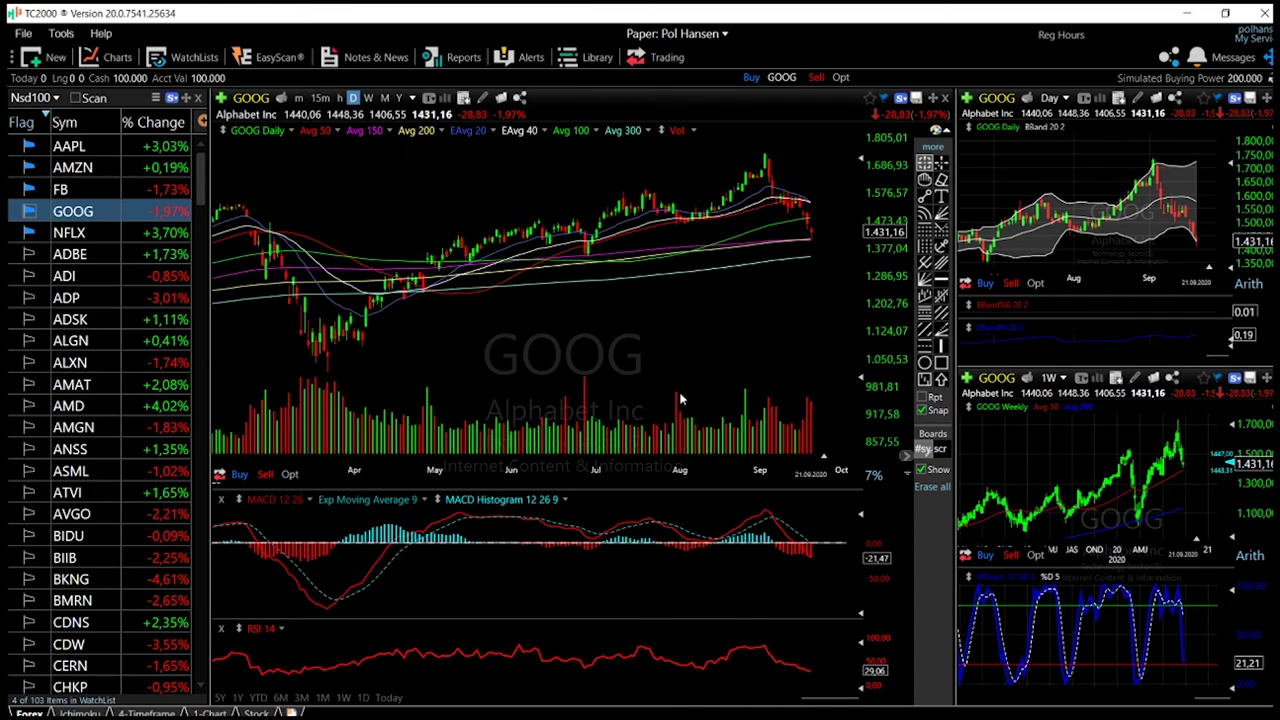
{"action": "scroll", "coordinate": [680, 400], "scroll_direction": "down", "scroll_amount": 1}
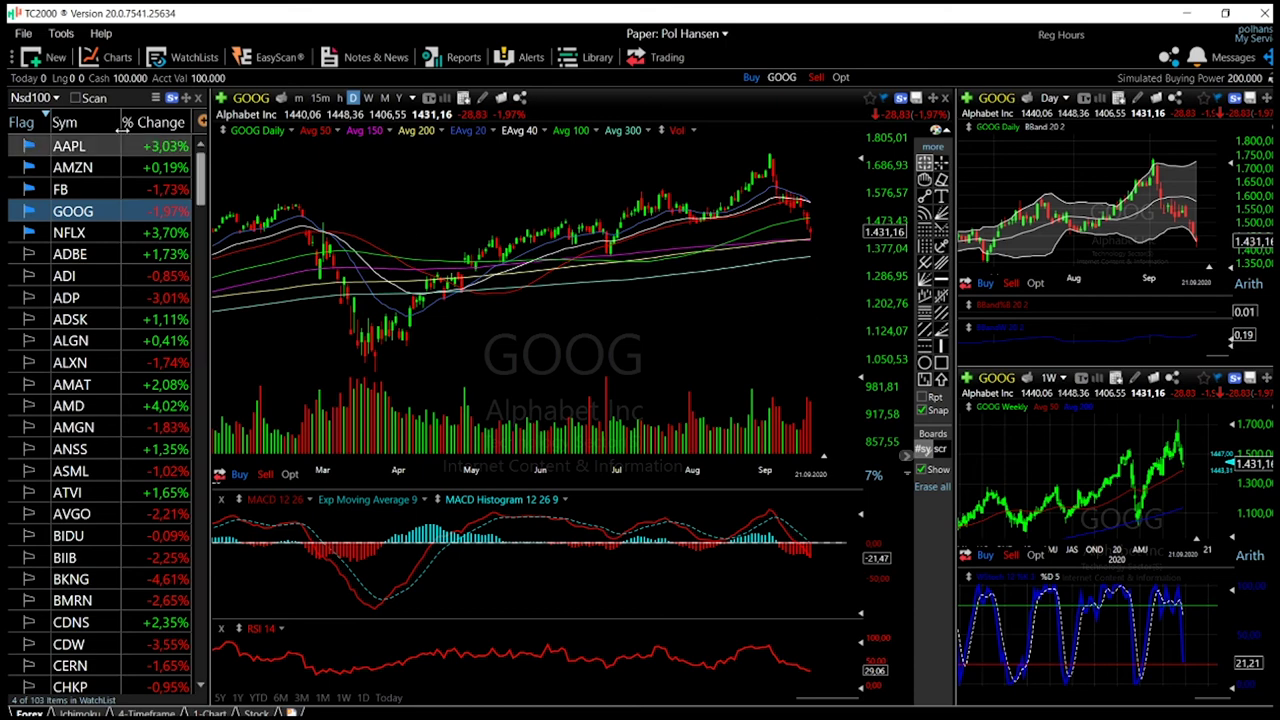
Step: Enter symbol ndx-- to load the NDX--X Nasdaq 100 Index and zoom in
{"action": "left_click", "coordinate": [45, 100]}
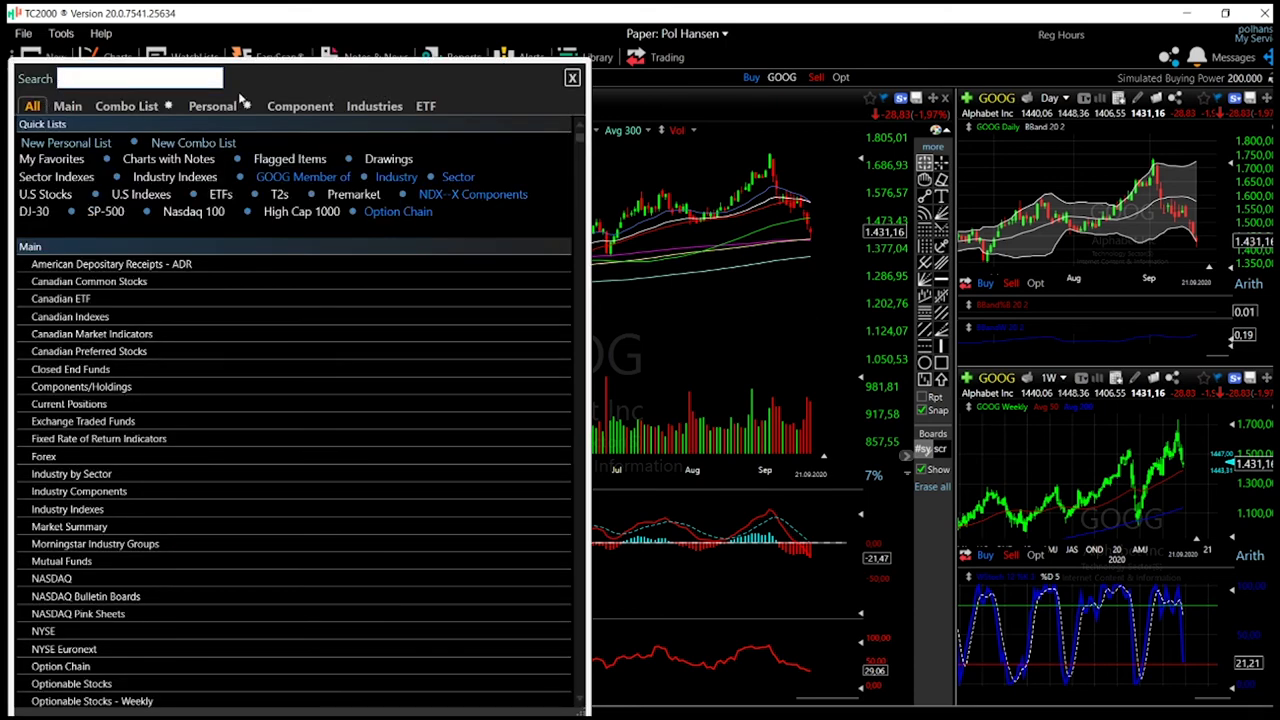
{"action": "type", "text": "ndx--"}
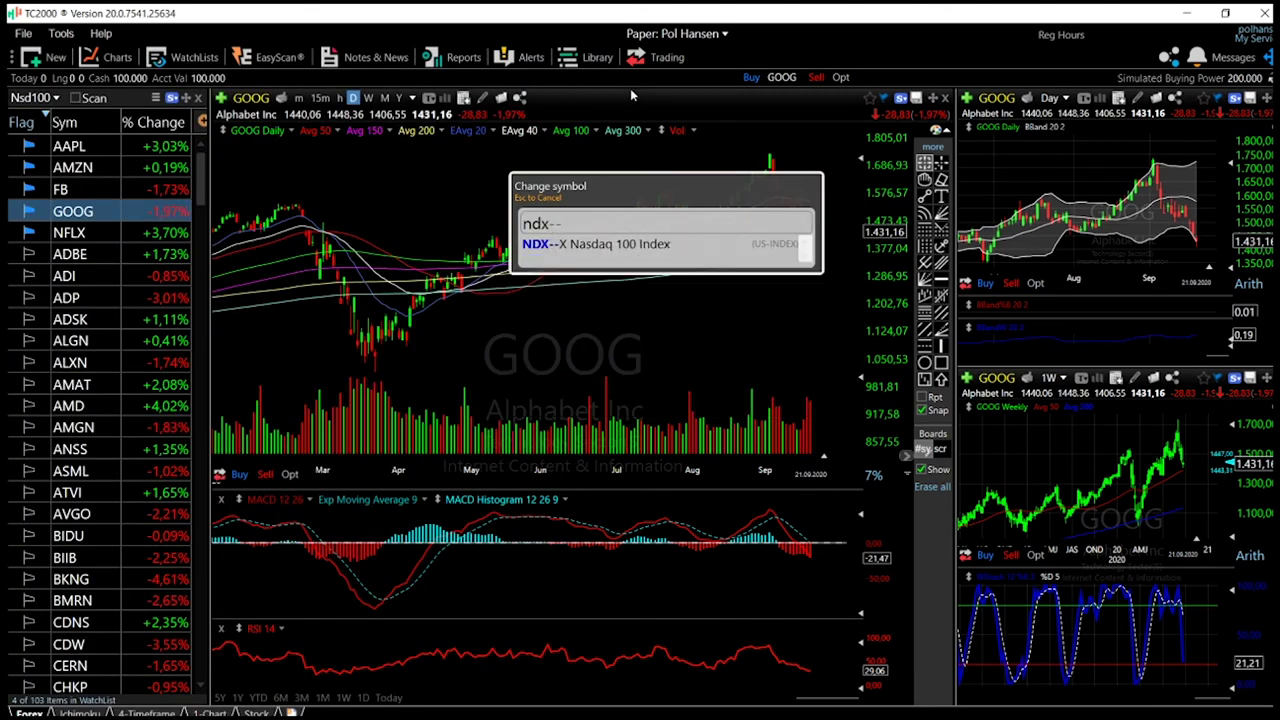
{"action": "key", "text": "Return"}
{"action": "scroll", "coordinate": [820, 290], "scroll_direction": "up", "scroll_amount": 5}
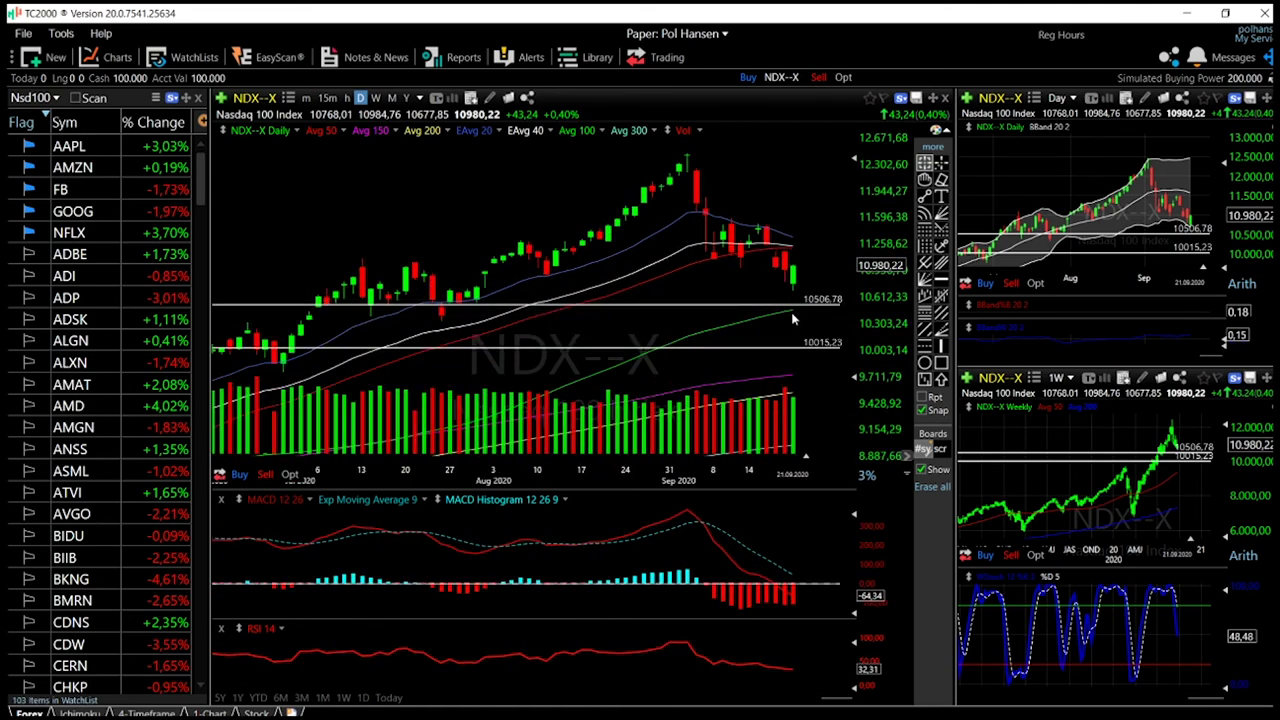
Step: Erase the old NDX horizontal lines at 10506.78 and 10015.23
{"action": "left_click", "coordinate": [941, 180]}
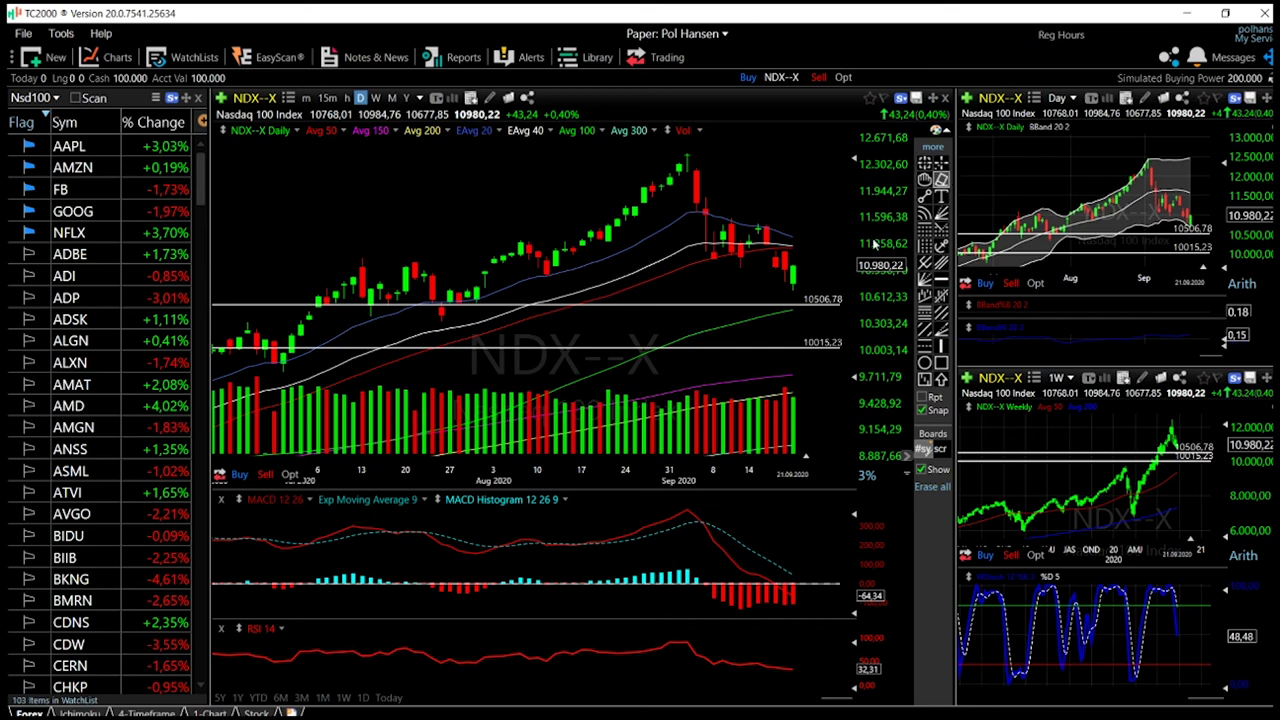
{"action": "left_click", "coordinate": [832, 303]}
{"action": "left_click", "coordinate": [820, 347]}
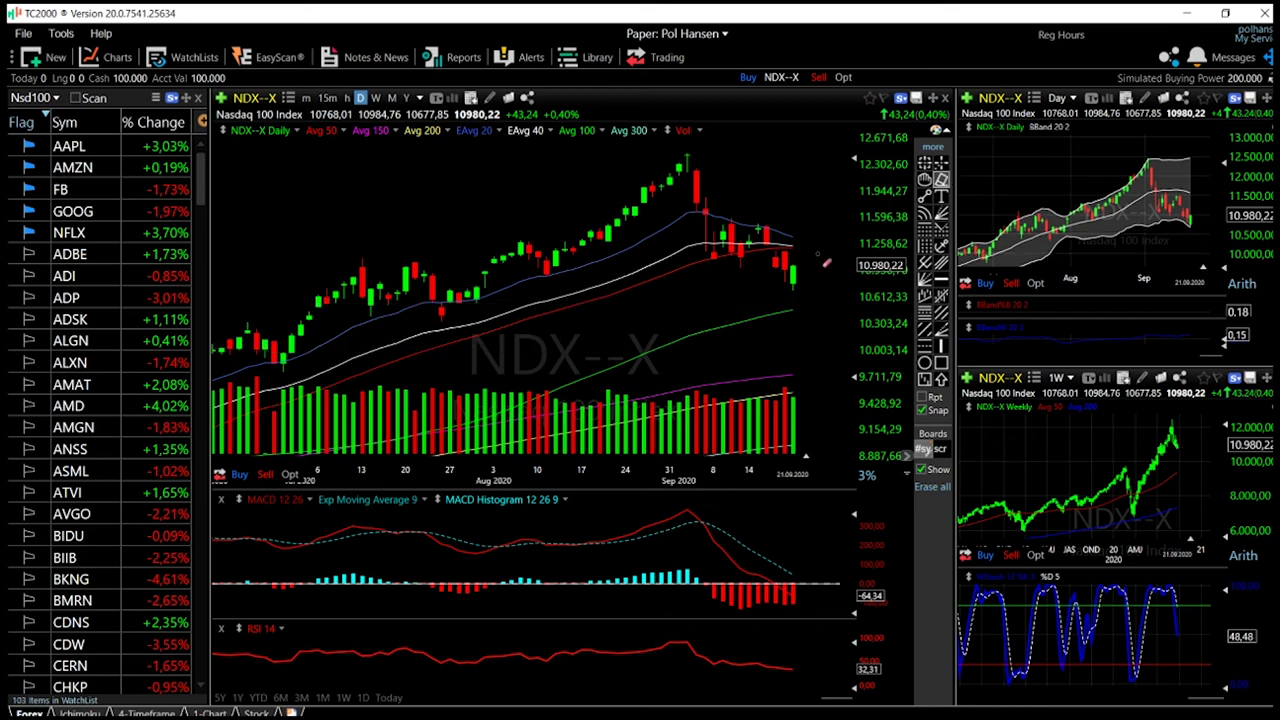
Step: Draw horizontal lines at 11195.86 resistance and 10447.27 support on NDX--X
{"action": "left_click", "coordinate": [941, 281]}
{"action": "left_click", "coordinate": [800, 247]}
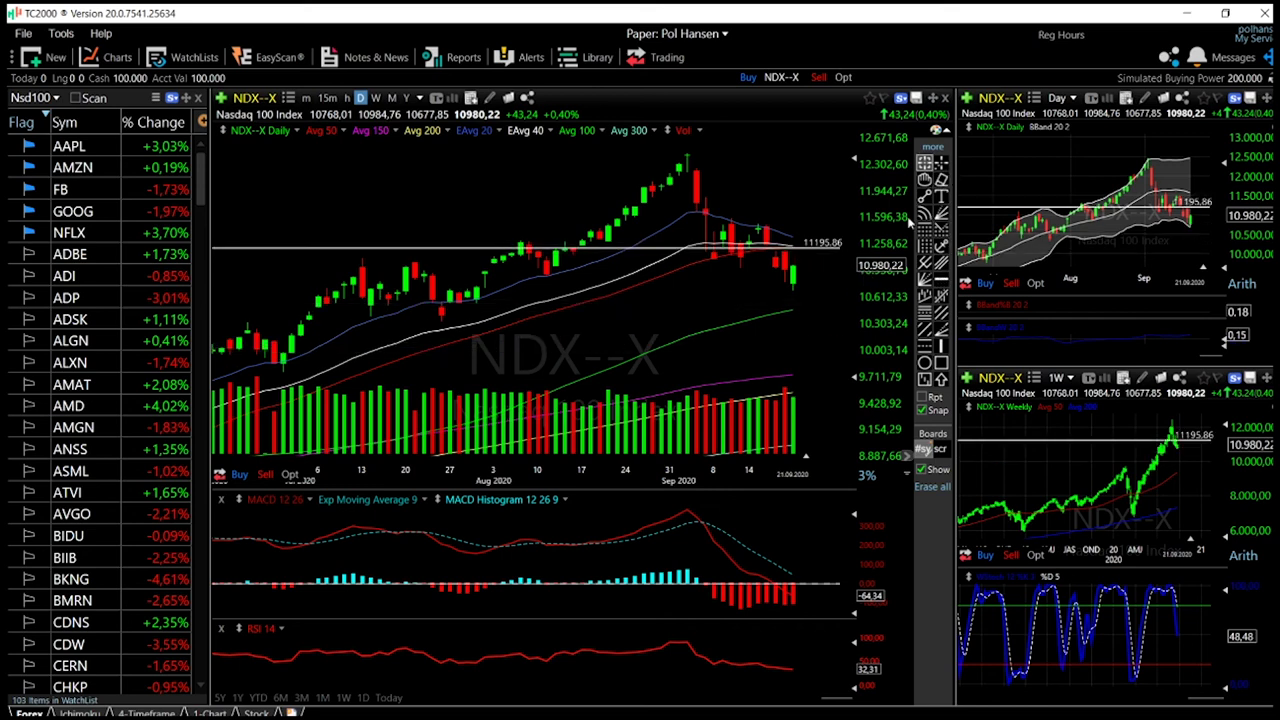
{"action": "left_click", "coordinate": [800, 306]}
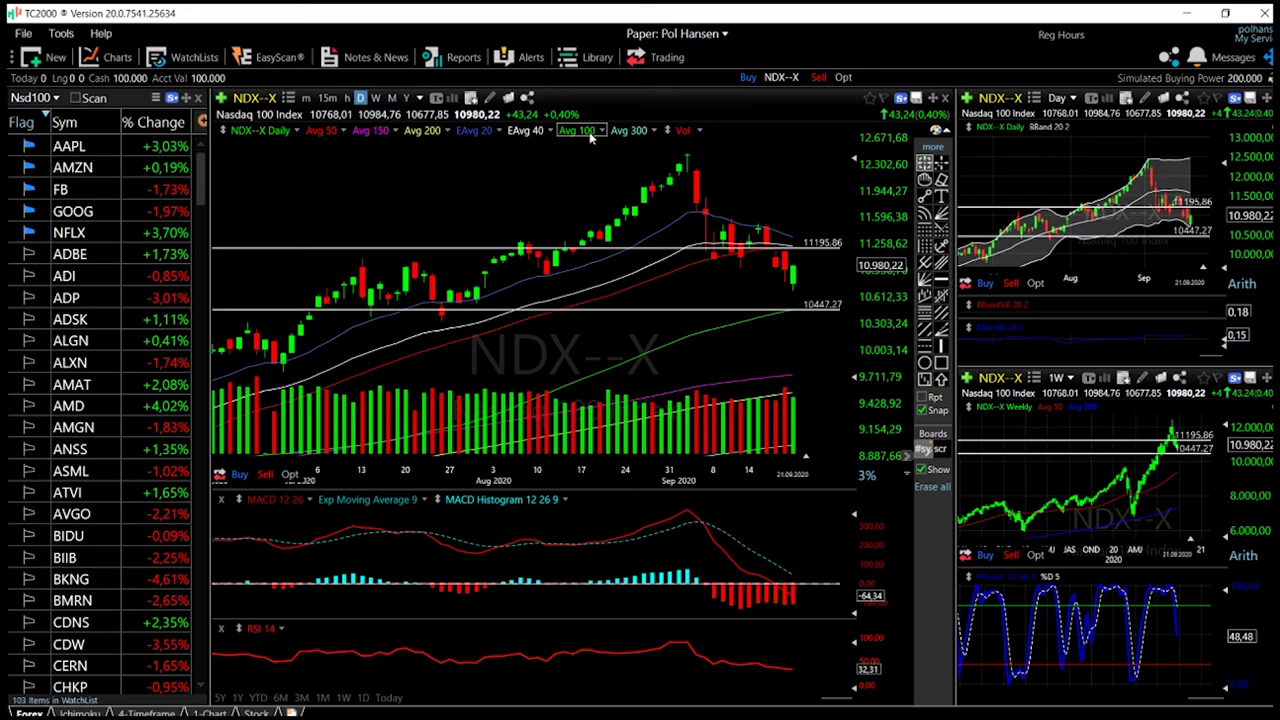
{"action": "mouse_move", "coordinate": [811, 316]}
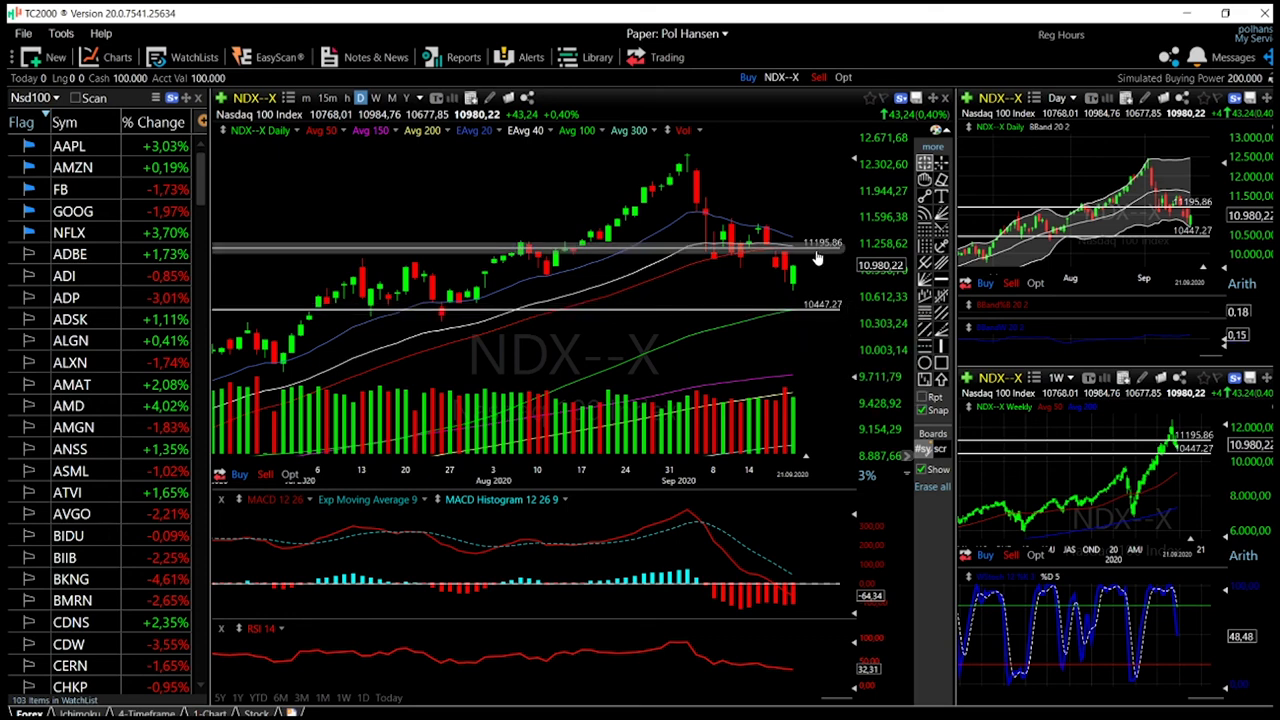
{"action": "mouse_move", "coordinate": [822, 256]}
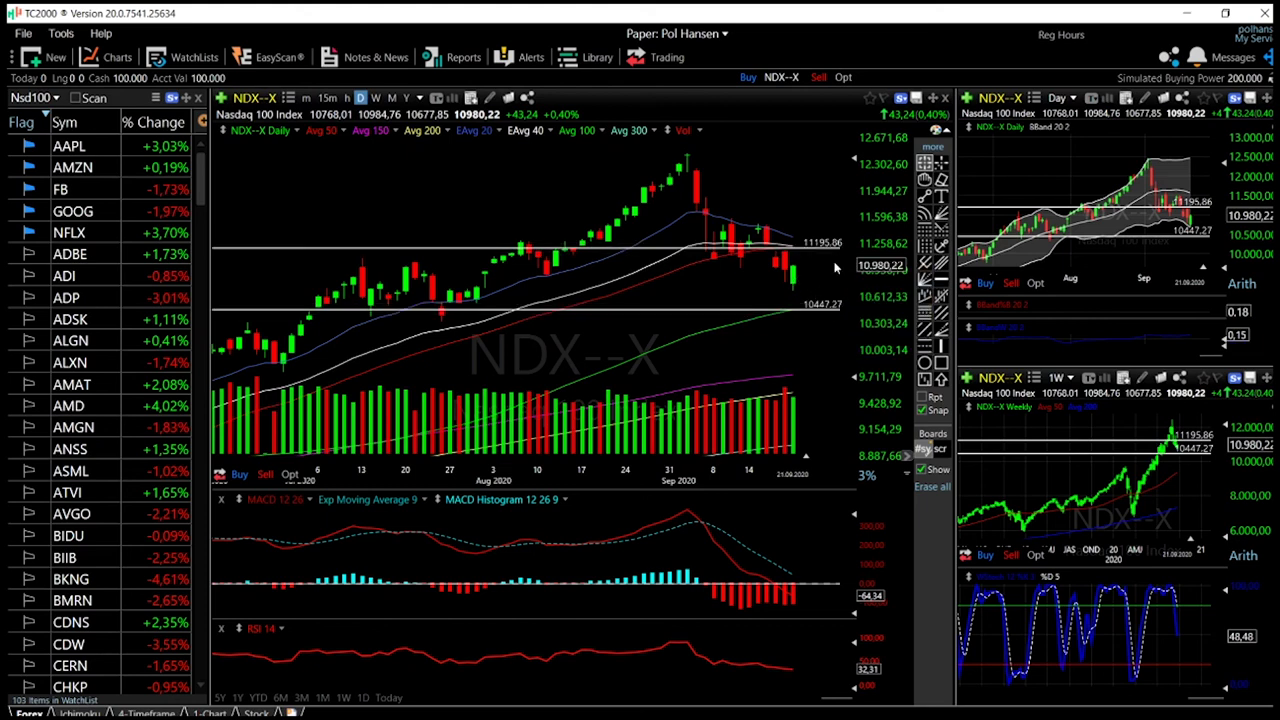
Step: Delete the 11195.86 and 10447.27 horizontal lines from the NDX--X charts with the eraser
{"action": "scroll", "coordinate": [819, 318], "scroll_direction": "down", "scroll_amount": 2}
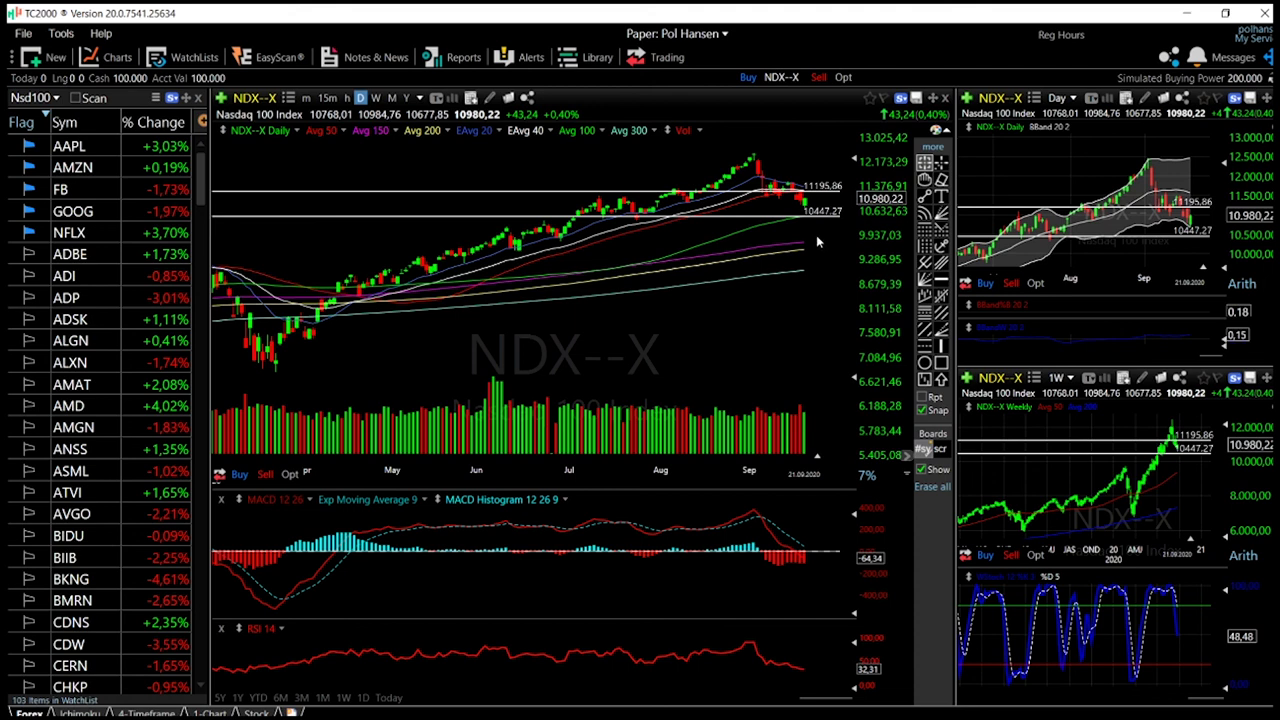
{"action": "left_click", "coordinate": [941, 180]}
{"action": "scroll", "coordinate": [836, 252], "scroll_direction": "up", "scroll_amount": 3}
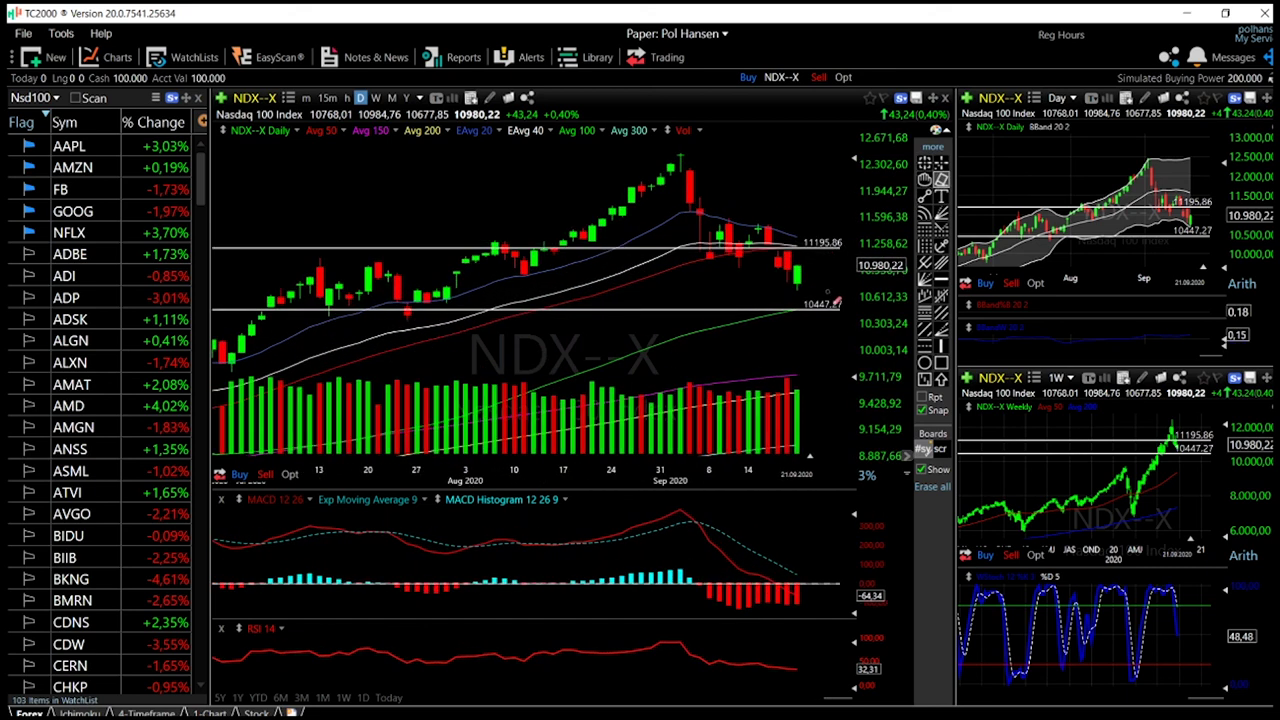
{"action": "key", "text": "Delete"}
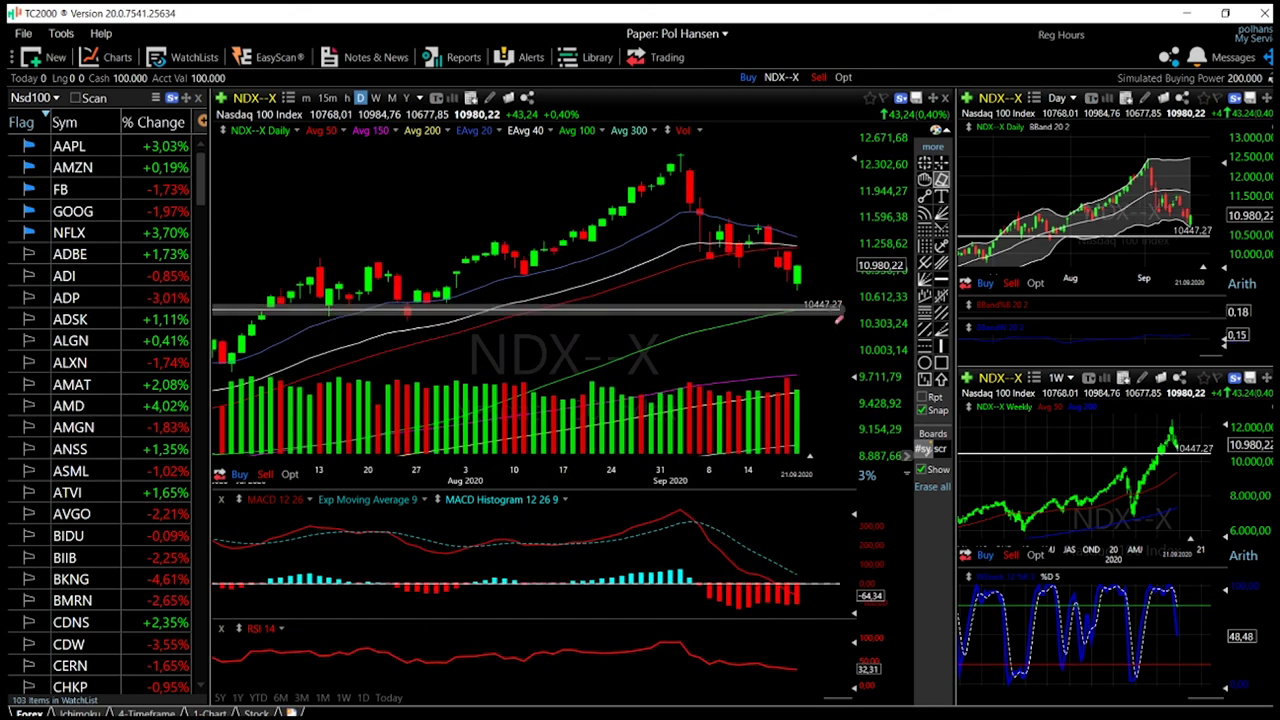
{"action": "key", "text": "Delete"}
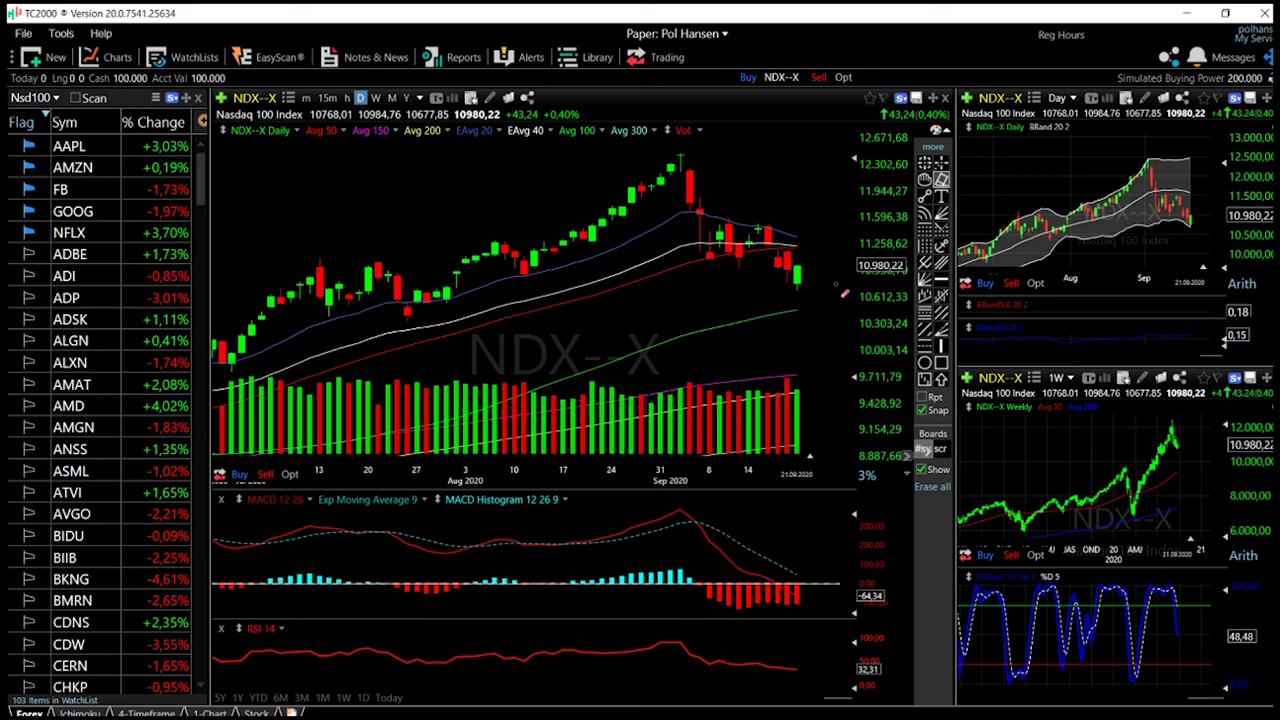